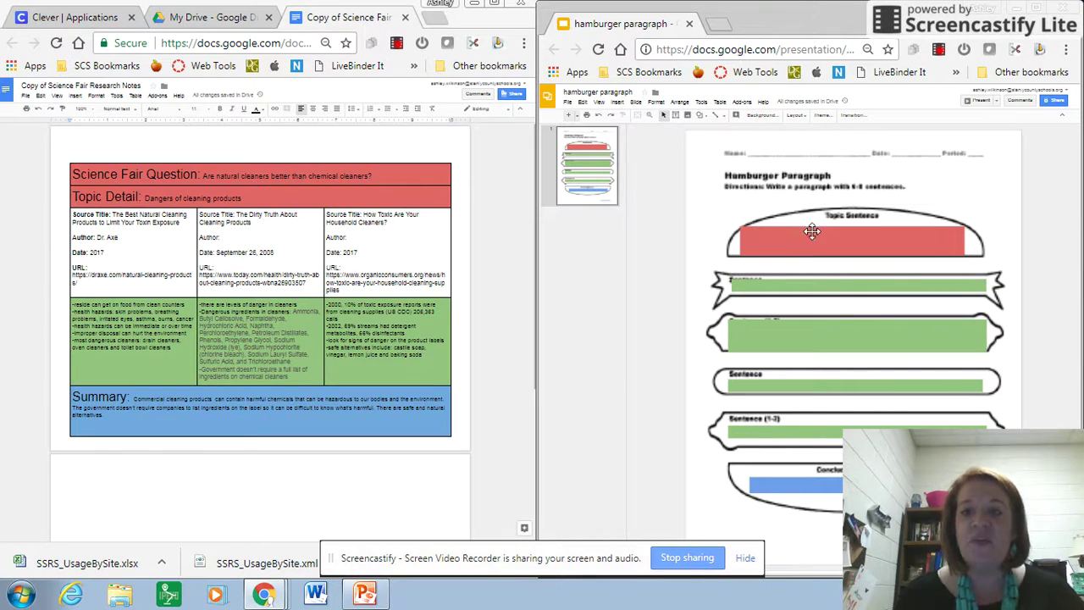
# - Type 'Cleaning products can be dangerous because of chemical ingredients.' into the red topic box
pyautogui.click(841, 243)
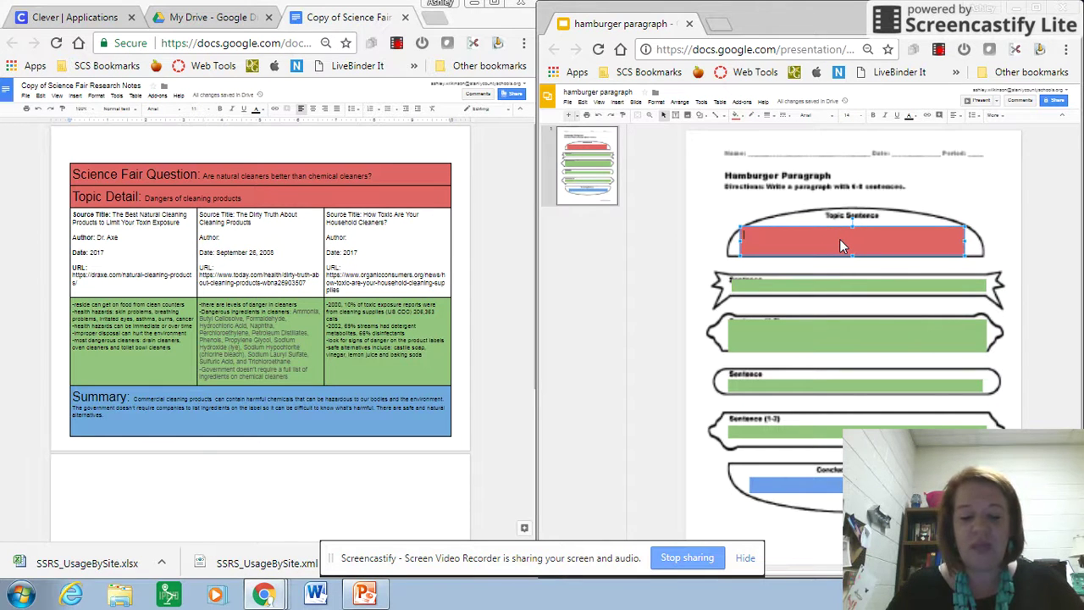
pyautogui.write('Cleaning')
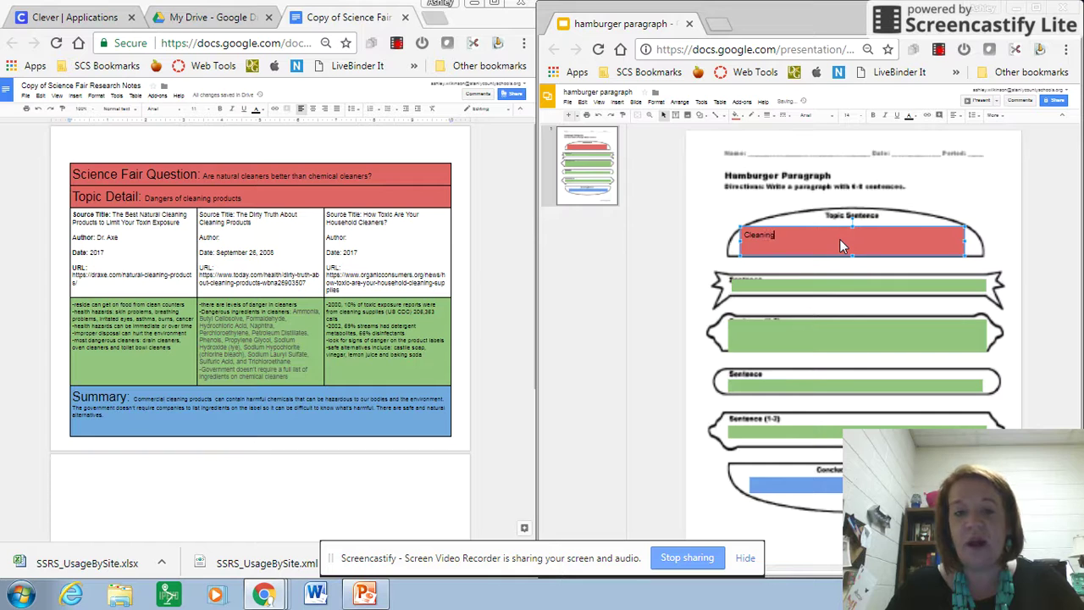
pyautogui.write(' produc')
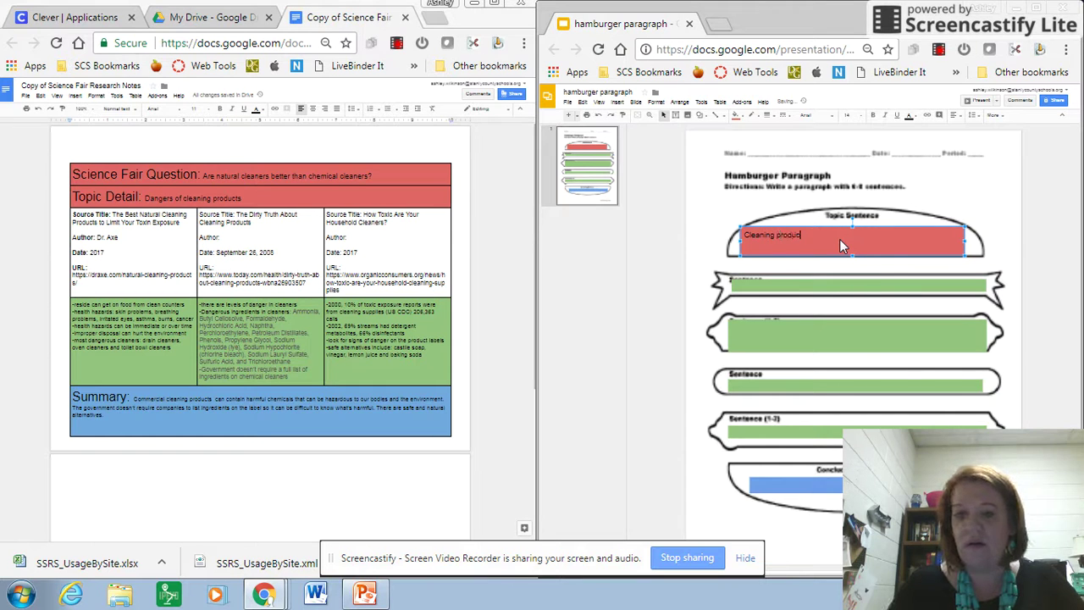
pyautogui.write('ts can b')
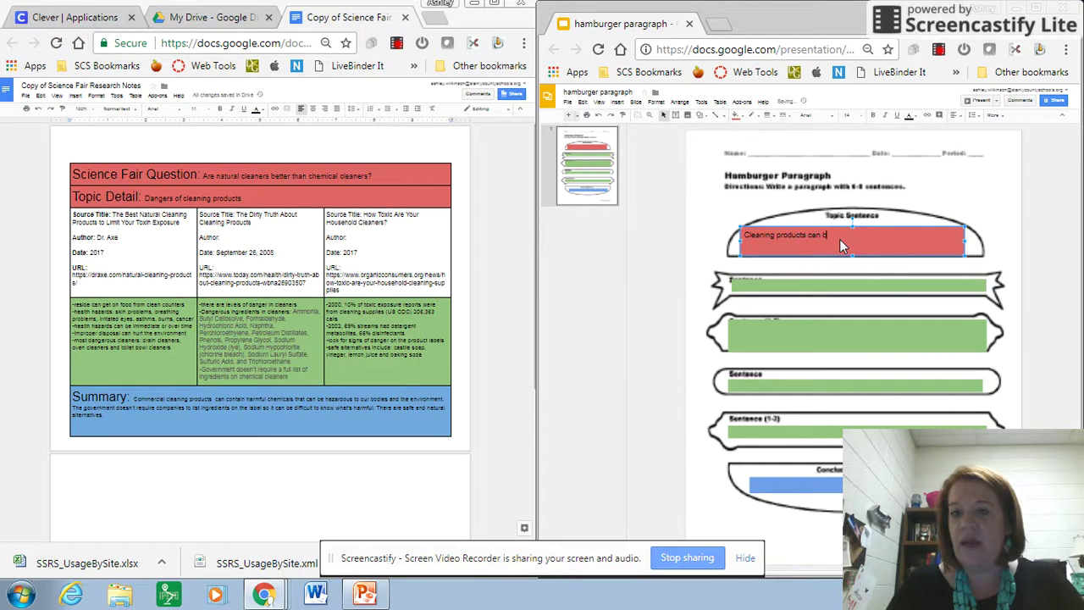
pyautogui.write('e dangerous')
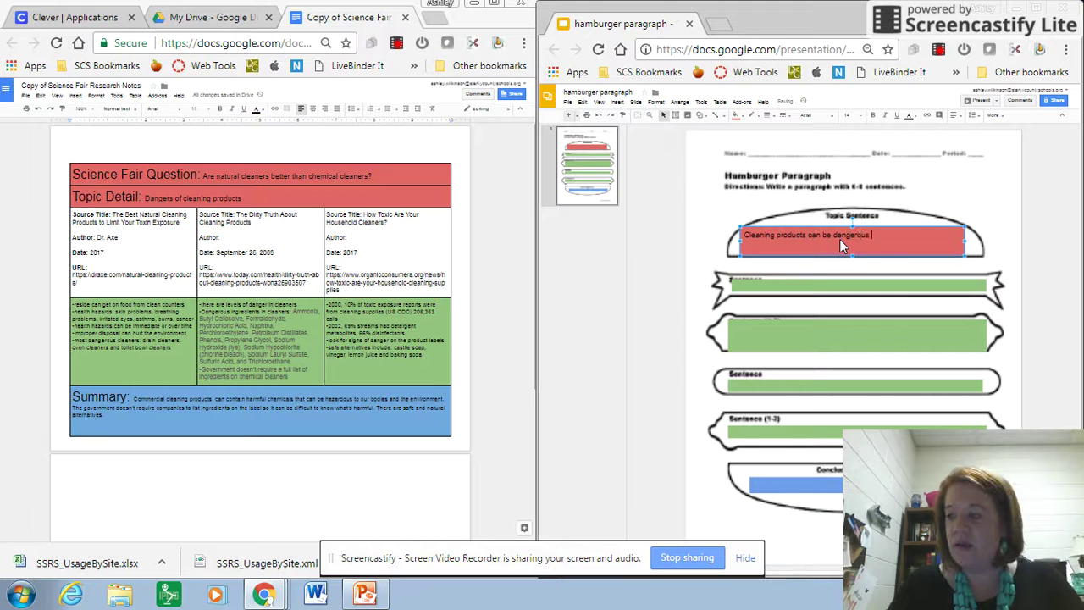
pyautogui.write(' because c')
pyautogui.write('f ')
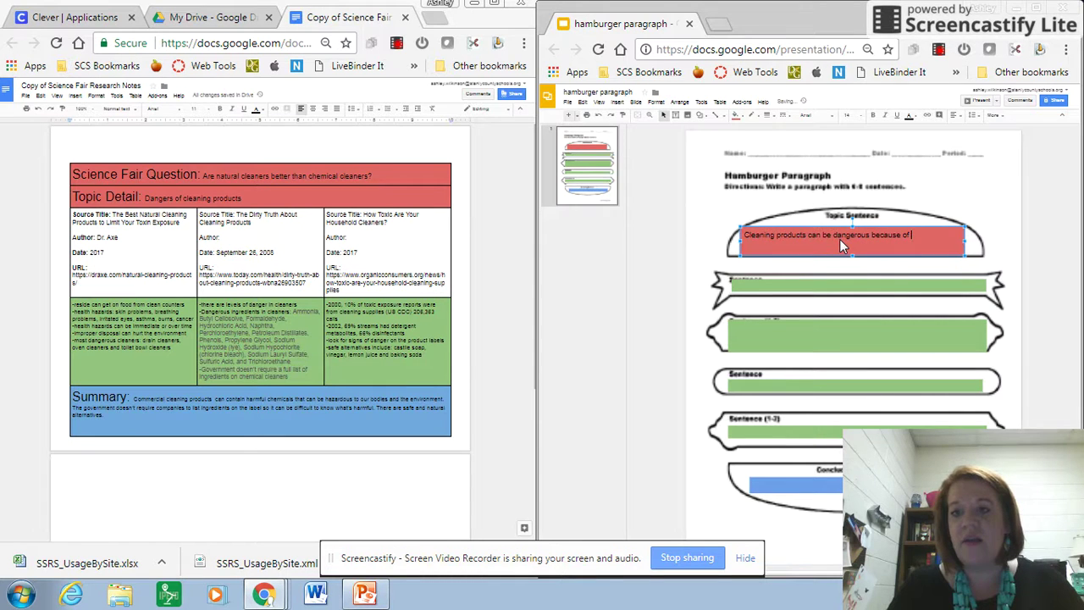
pyautogui.write('chemical ')
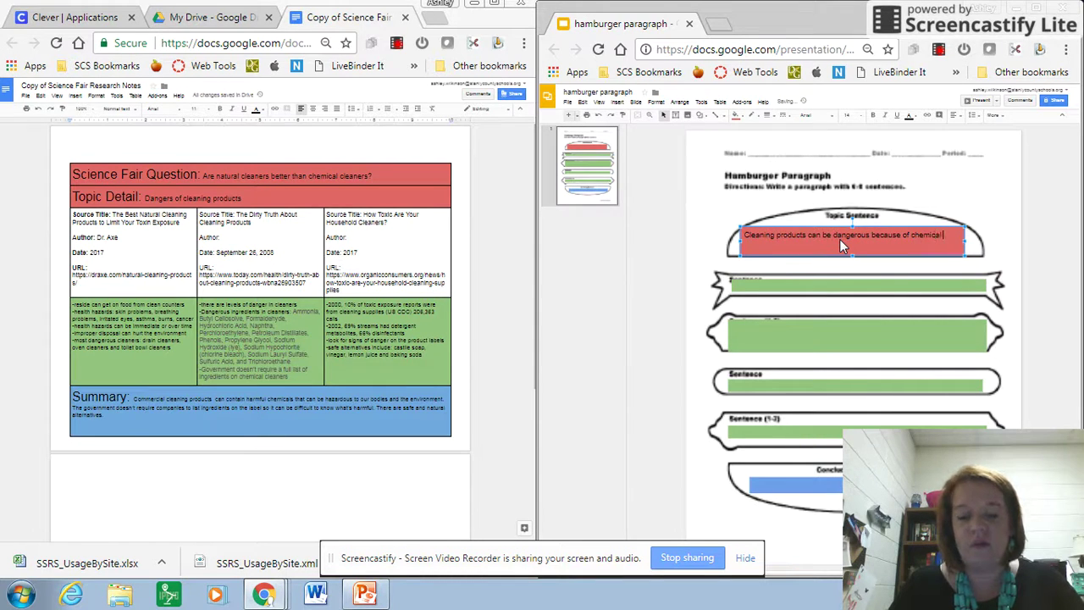
pyautogui.write('ingredients.')
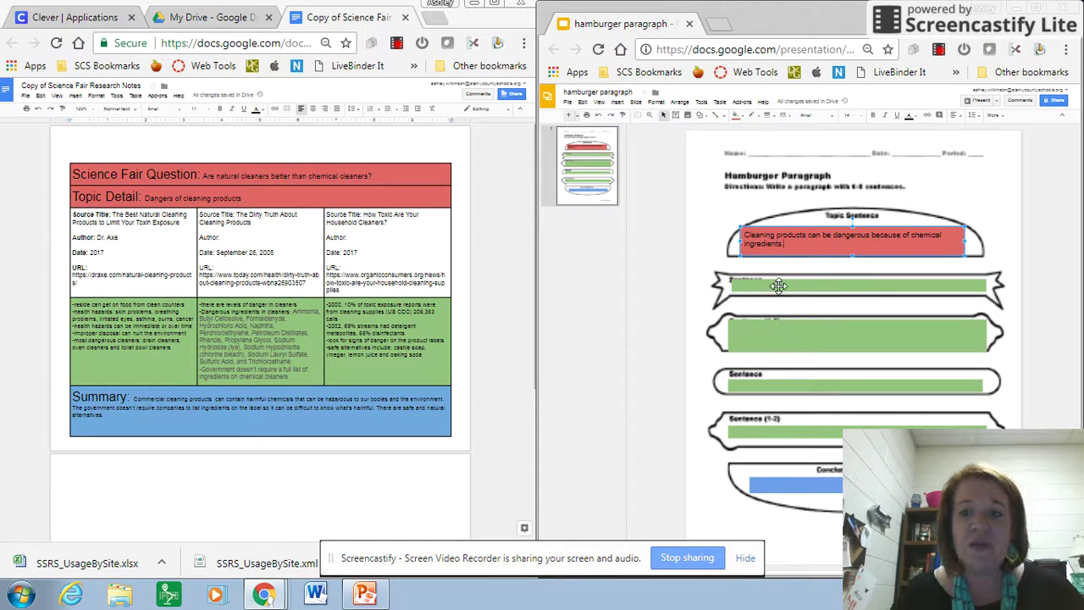
pyautogui.click(780, 289)
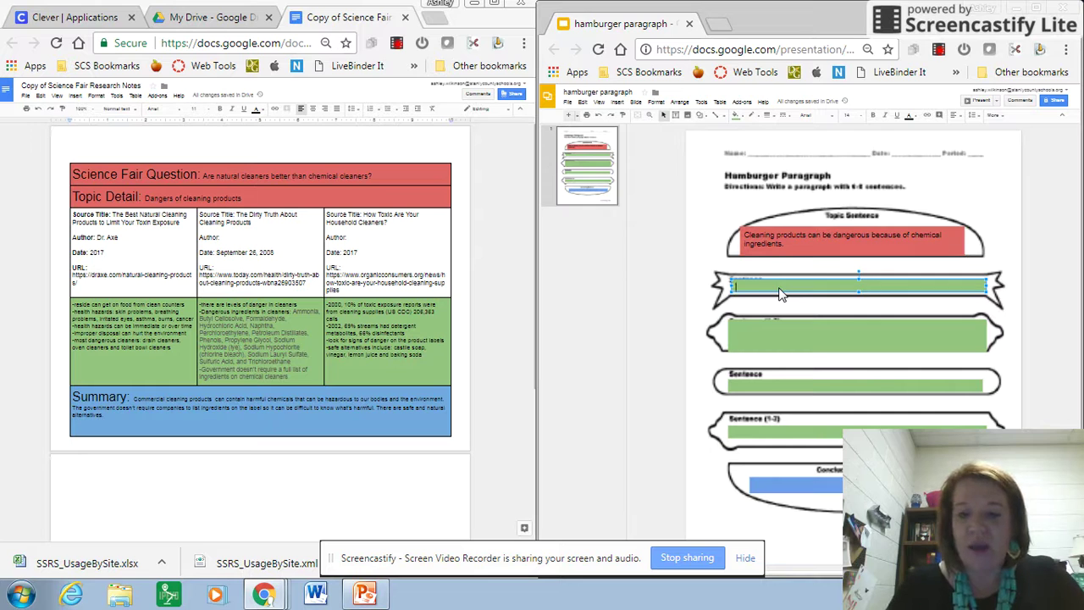
# - Write 'They are hazardous to our environment and our bodies' in the first green box, fixing the typo
pyautogui.write('Thye')
pyautogui.press('BackSpace')
pyautogui.press('BackSpace')
pyautogui.write('ey are')
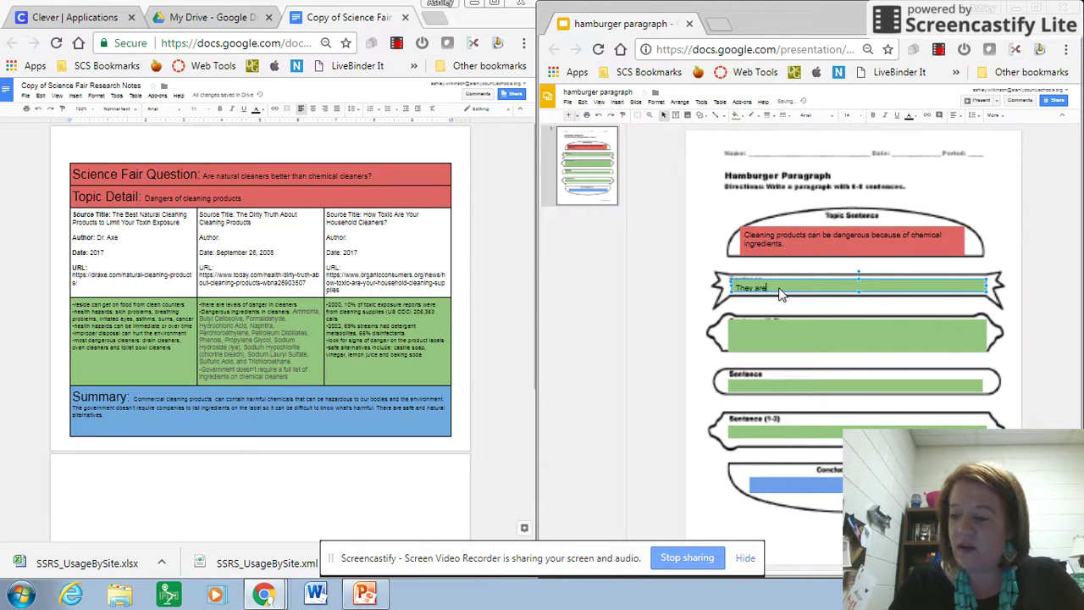
pyautogui.write(' hazard')
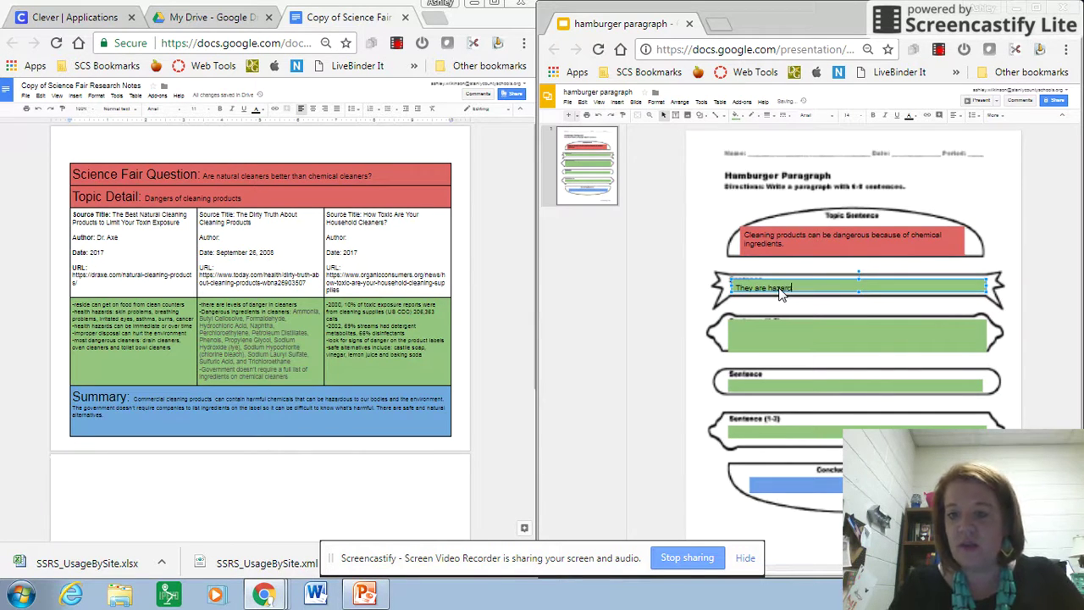
pyautogui.write('ous ')
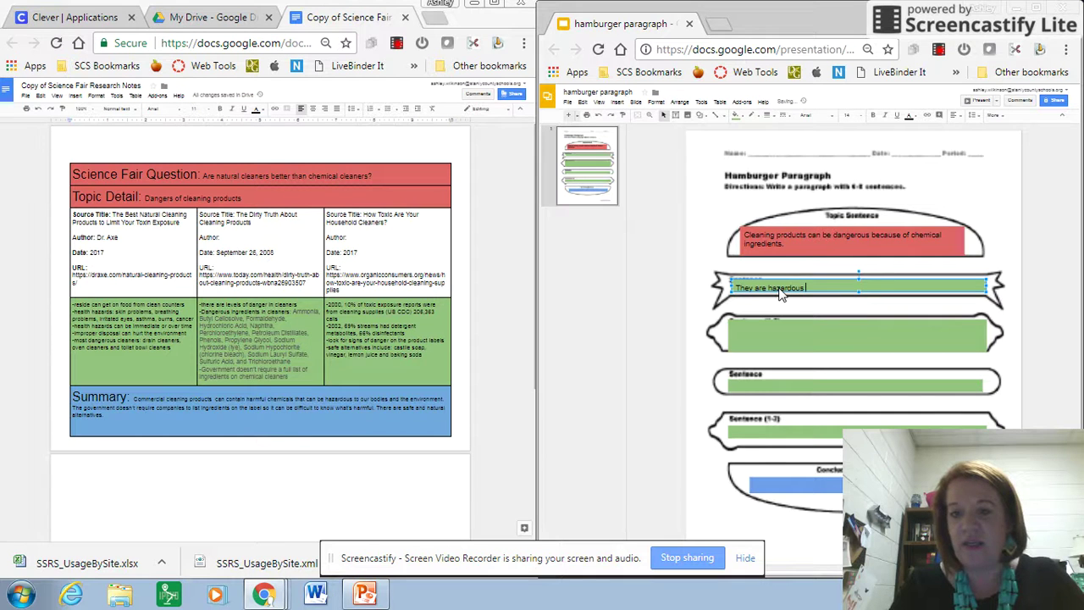
pyautogui.write('to')
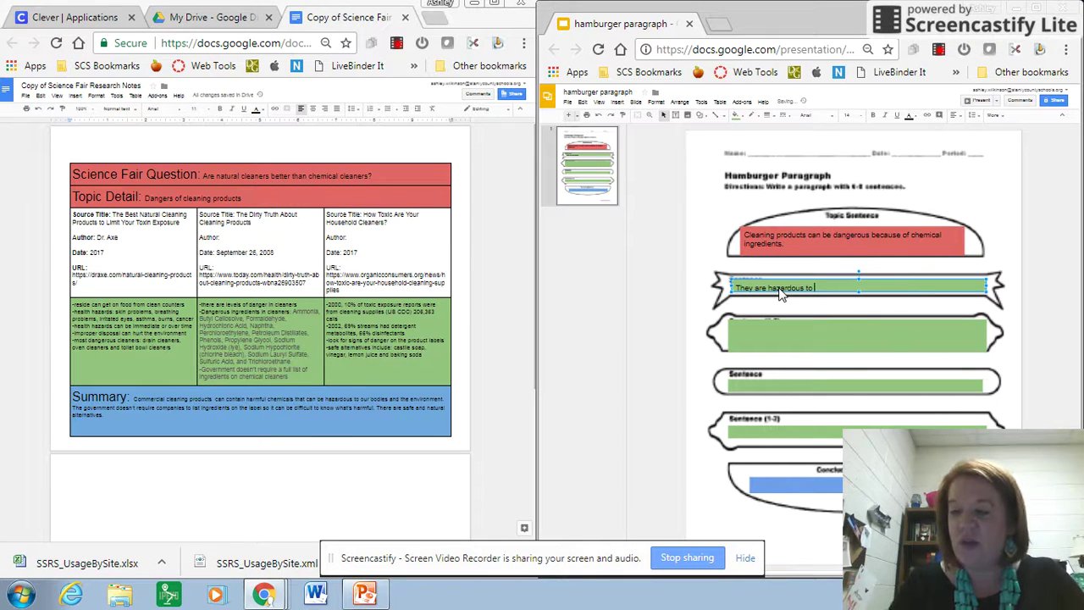
pyautogui.write(' our envir')
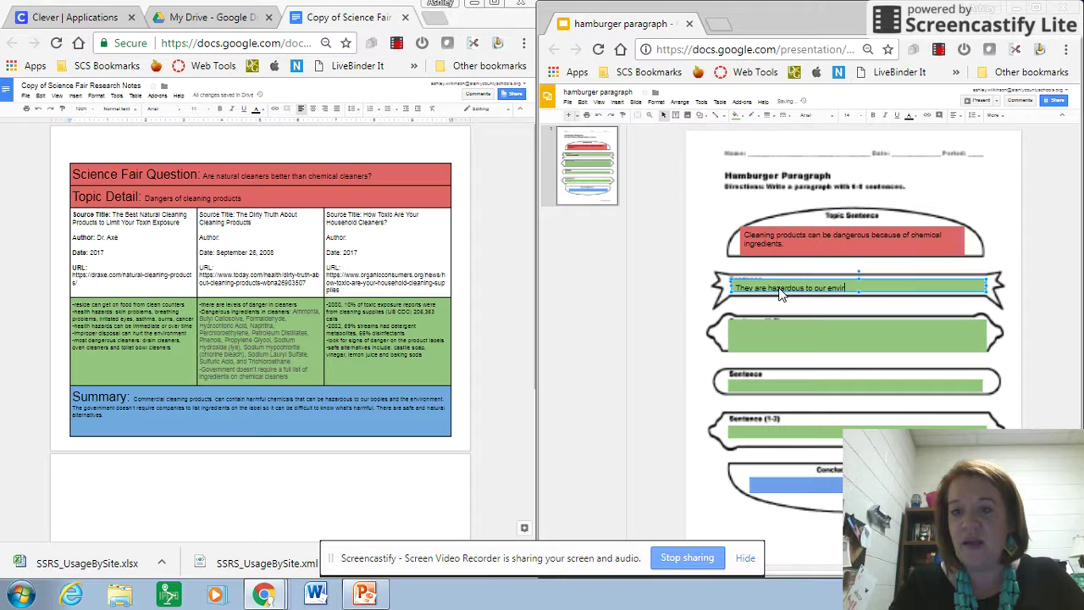
pyautogui.write('onment')
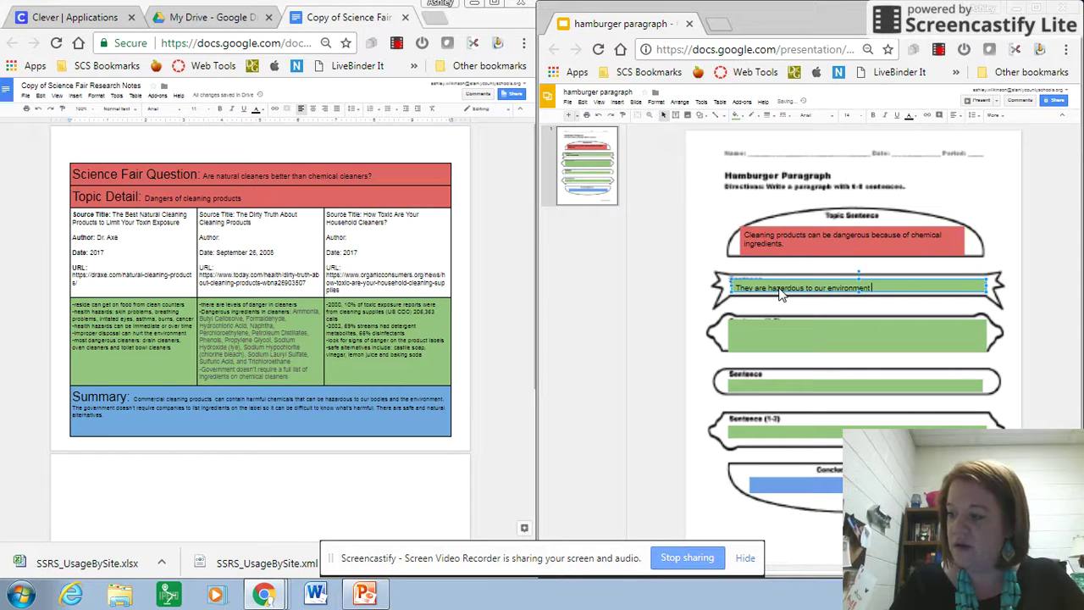
pyautogui.write(' and our bodies.')
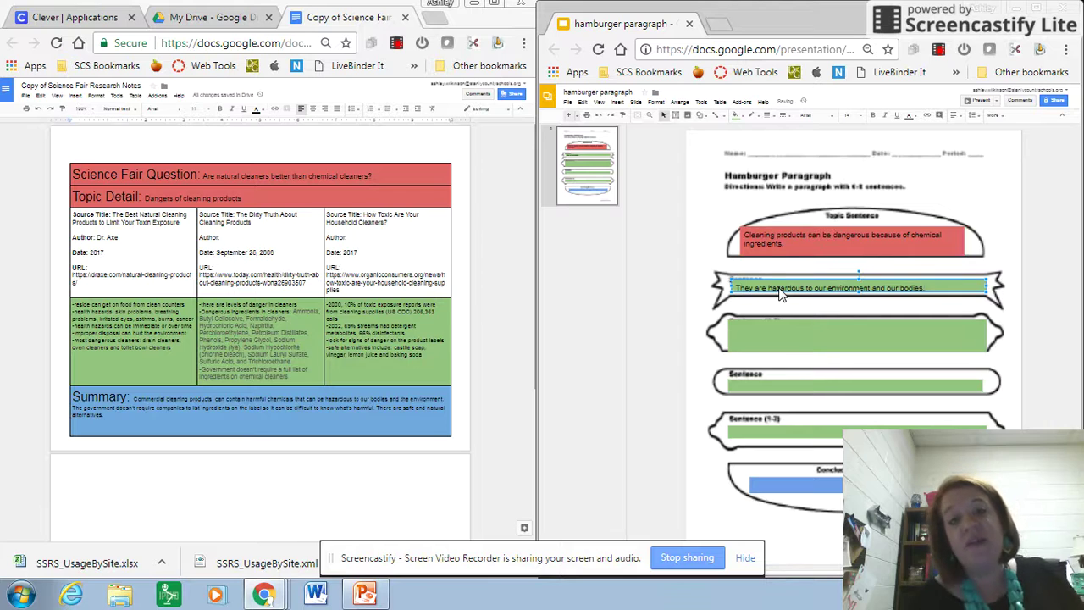
# - Type 'Improper disposal of chemicals can affect the soil and water supply as well as our crops.' in the second box
pyautogui.click(779, 333)
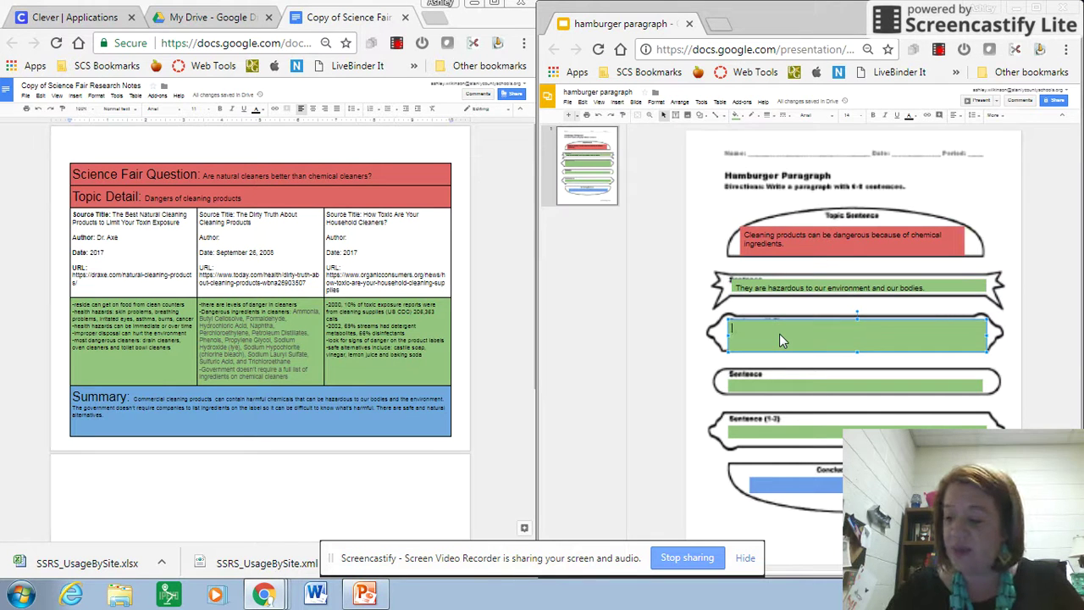
pyautogui.write('Improper dispo')
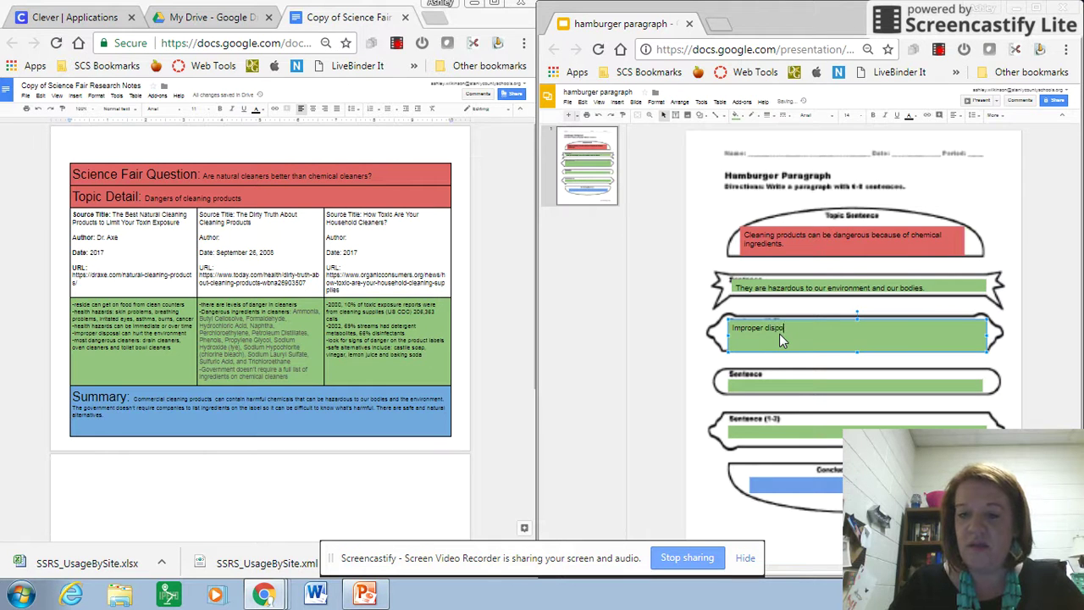
pyautogui.write('sal of che')
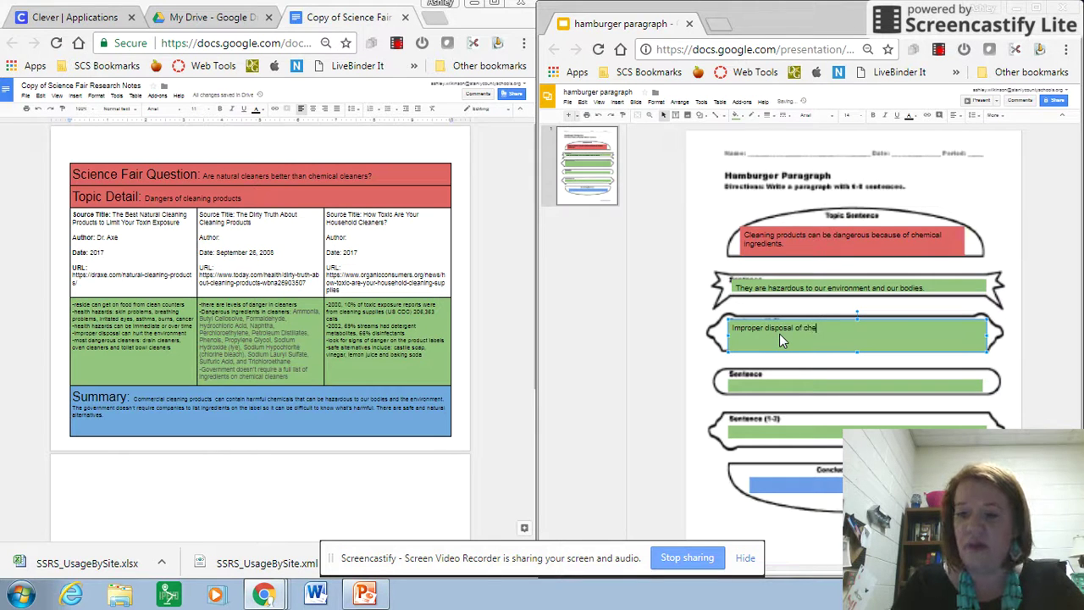
pyautogui.write('micals can')
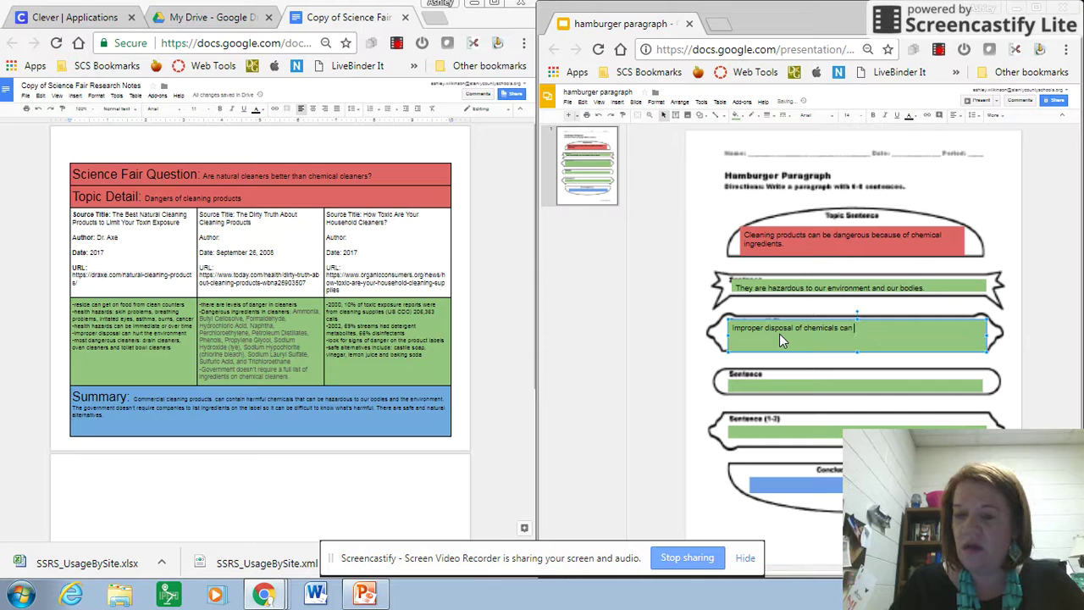
pyautogui.write(' affect the so')
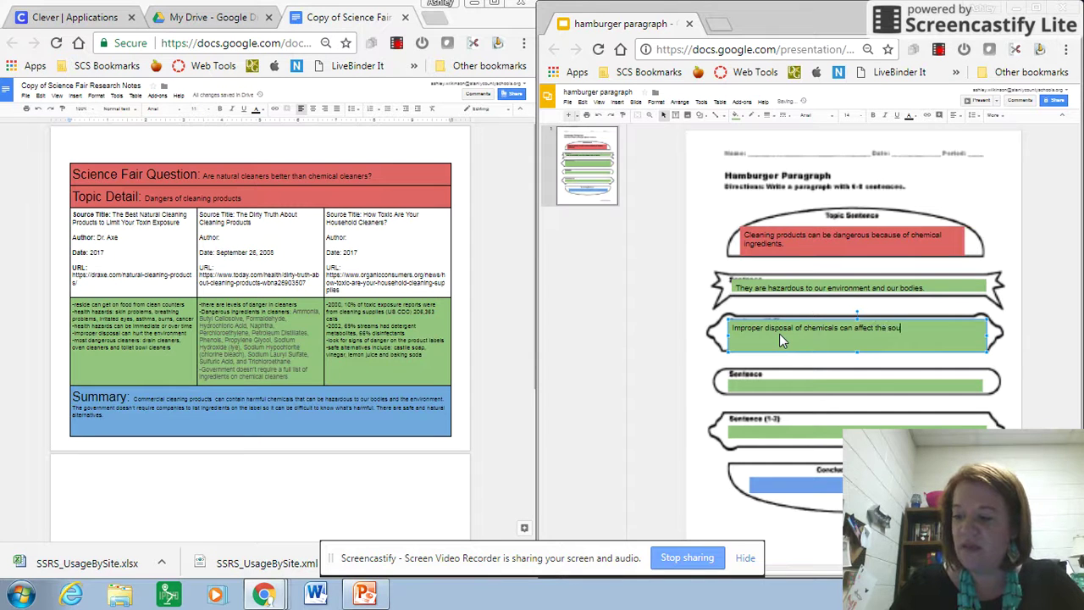
pyautogui.write('il an')
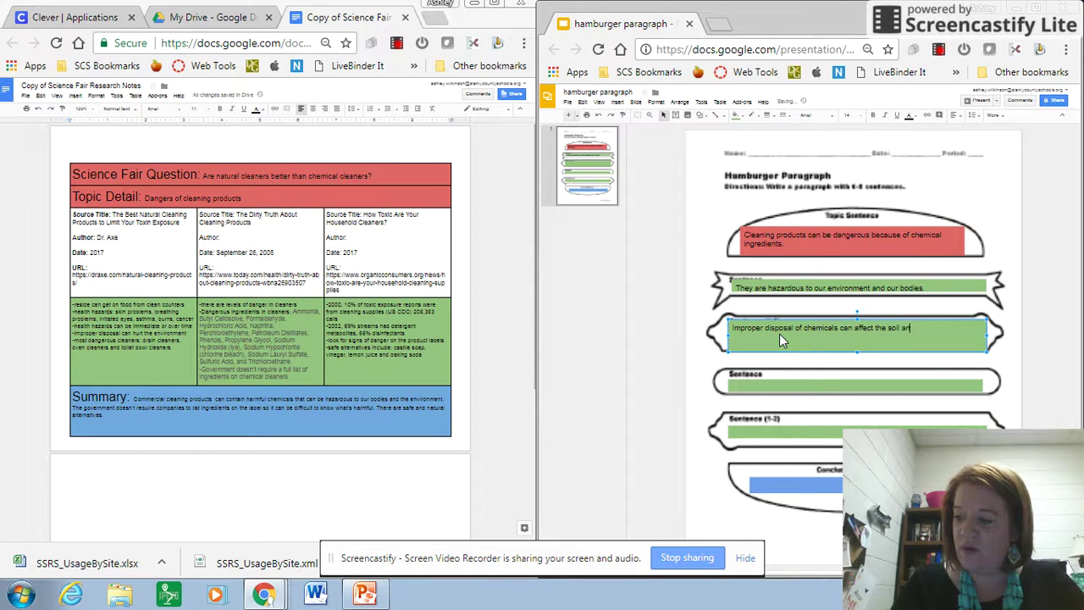
pyautogui.write('d water supp')
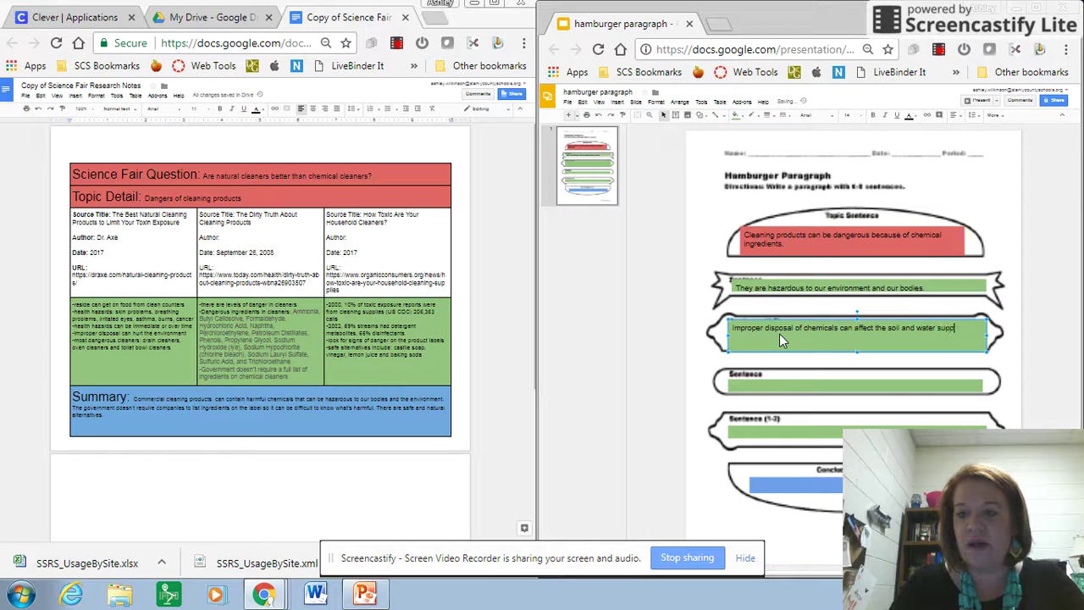
pyautogui.write('ly ')
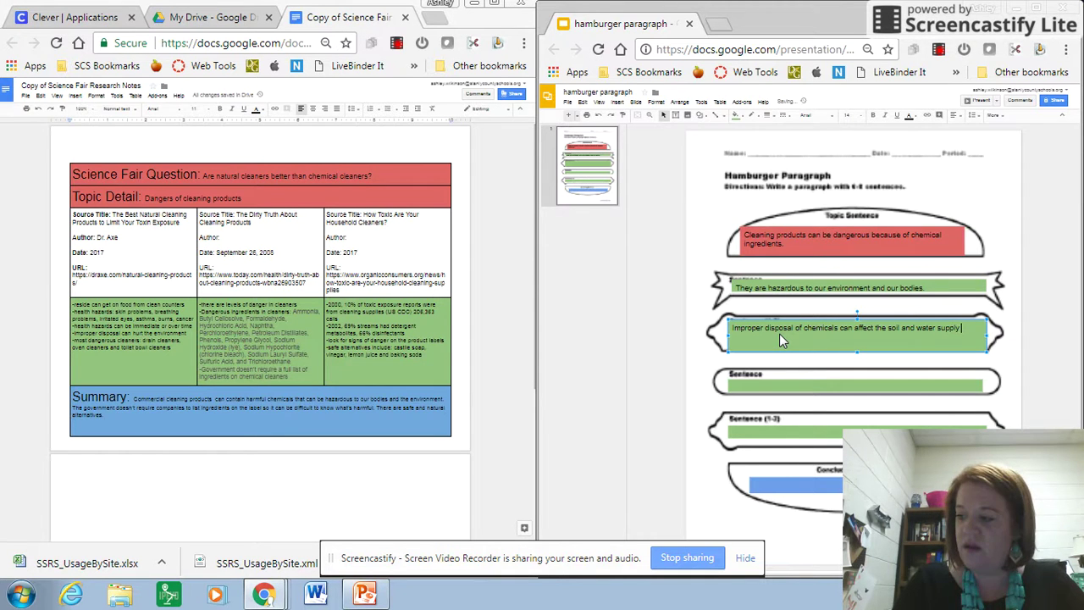
pyautogui.write('as wel')
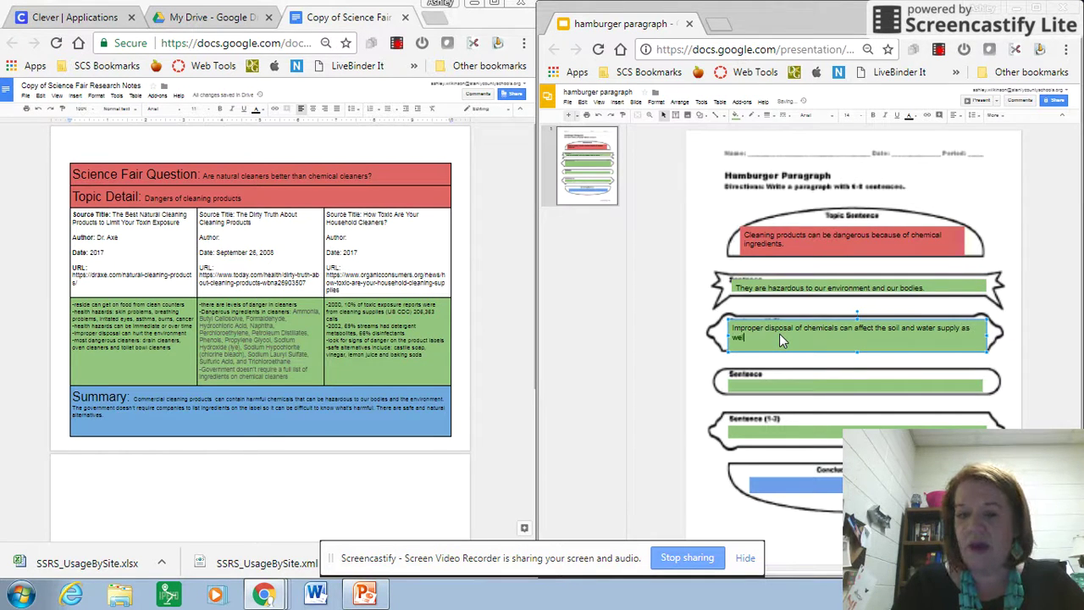
pyautogui.write('l as our c')
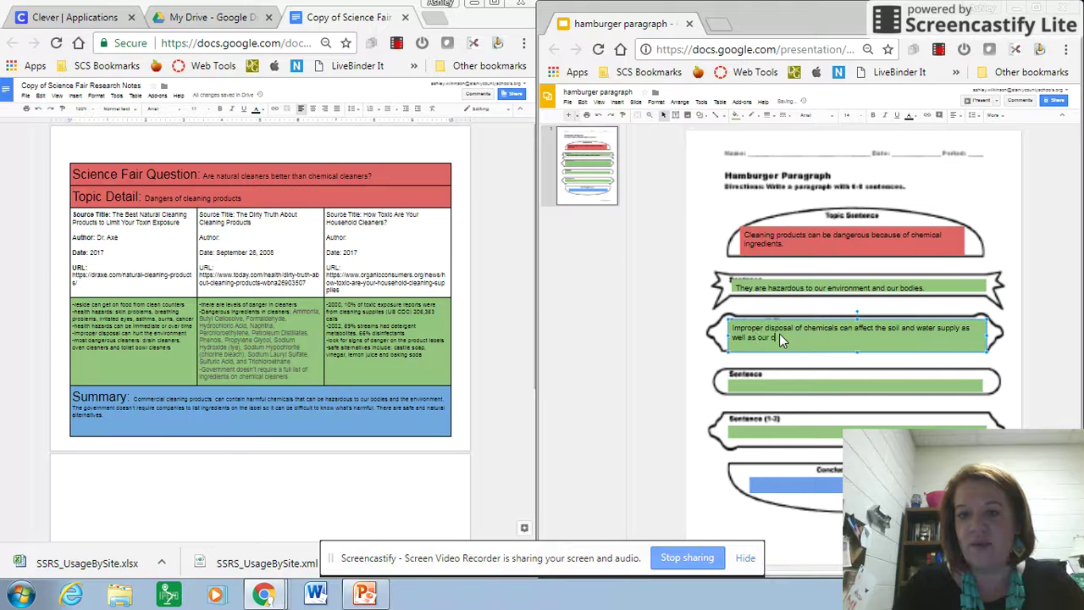
pyautogui.write('rops.')
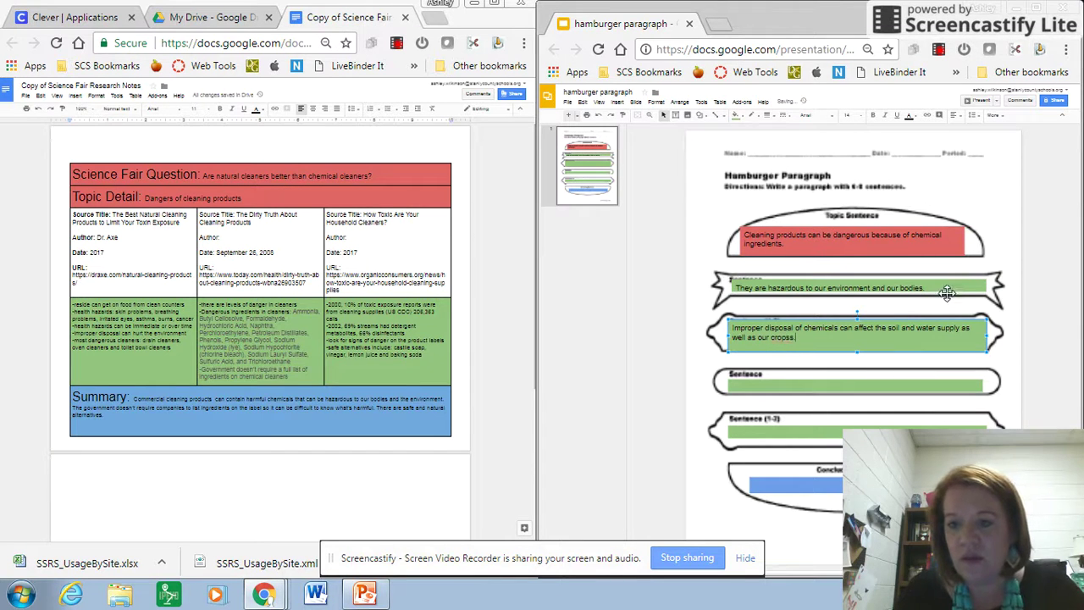
pyautogui.press('BackSpace')
pyautogui.press('BackSpace')
pyautogui.write('.')
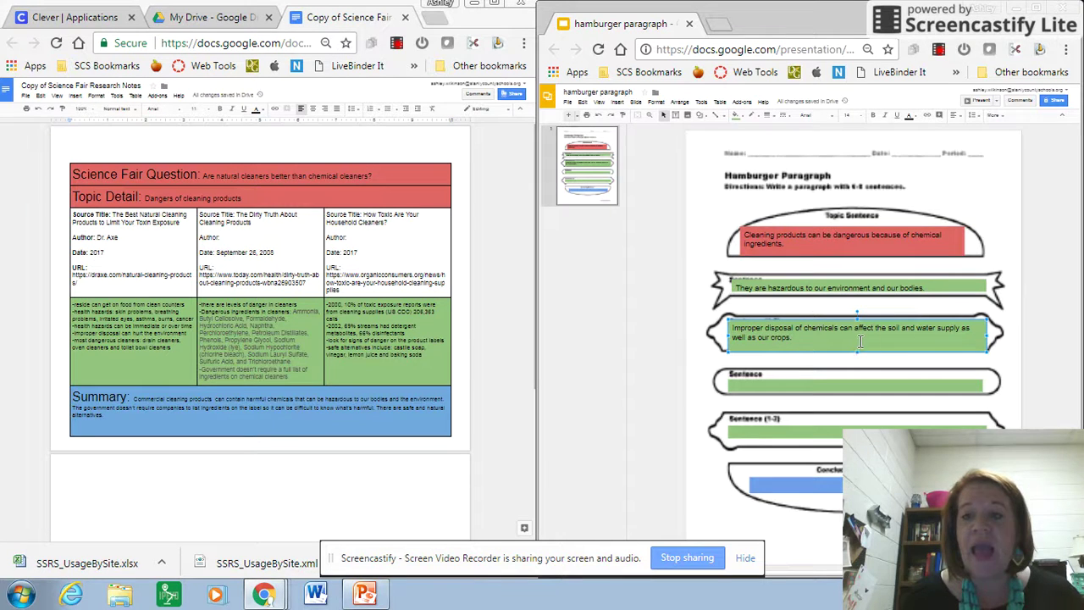
pyautogui.click(786, 387)
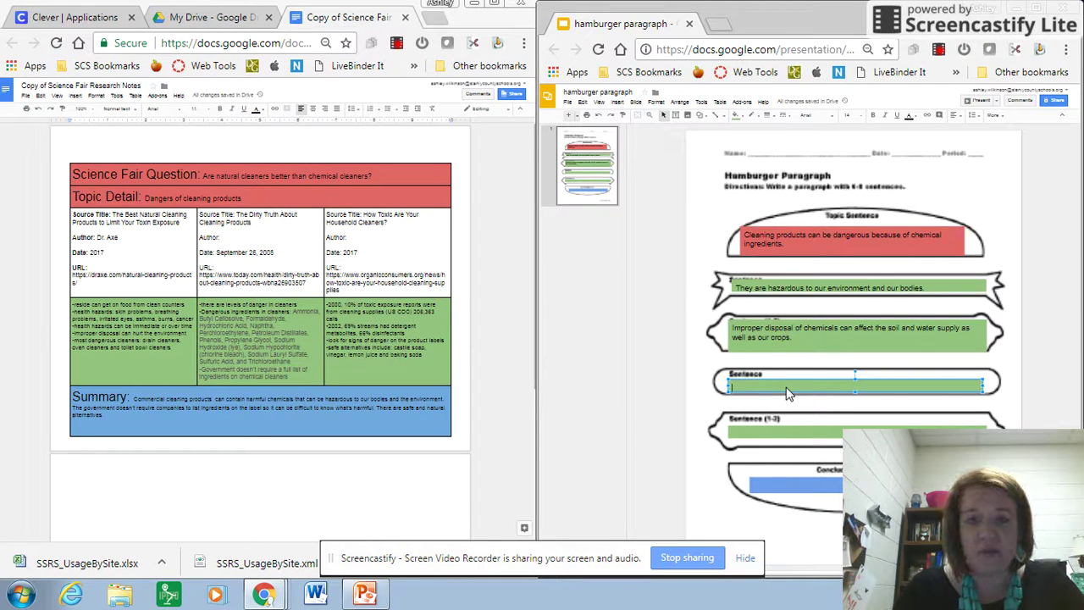
# - Type 'Hazardous chemicals can cause many health problems including cancer, burns and irritations.', fixing typos, and enlarge the box
pyautogui.write('Haza')
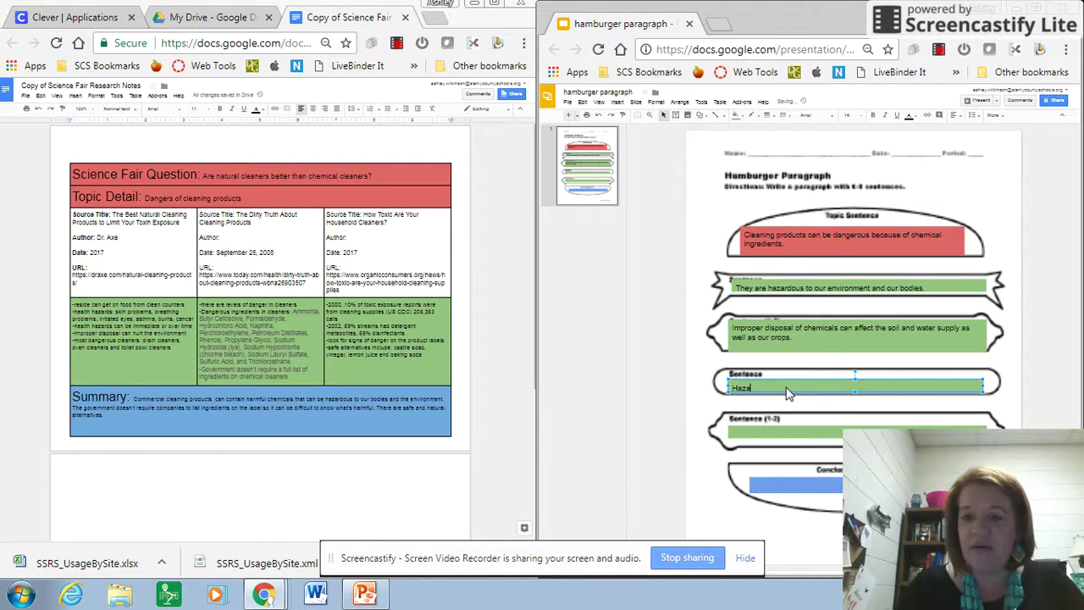
pyautogui.write('rdou')
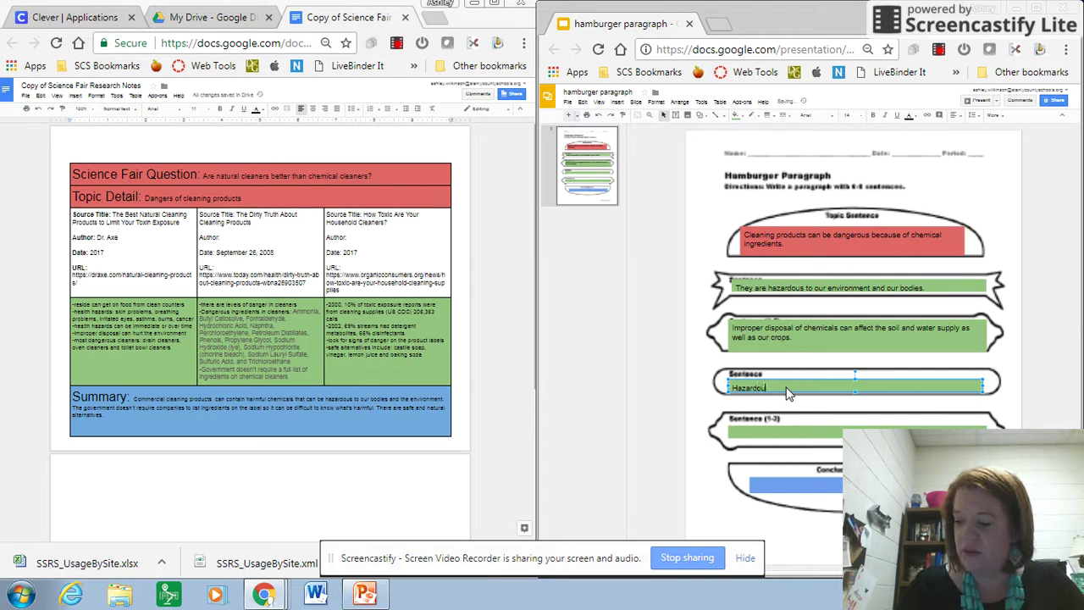
pyautogui.write('s chemicals')
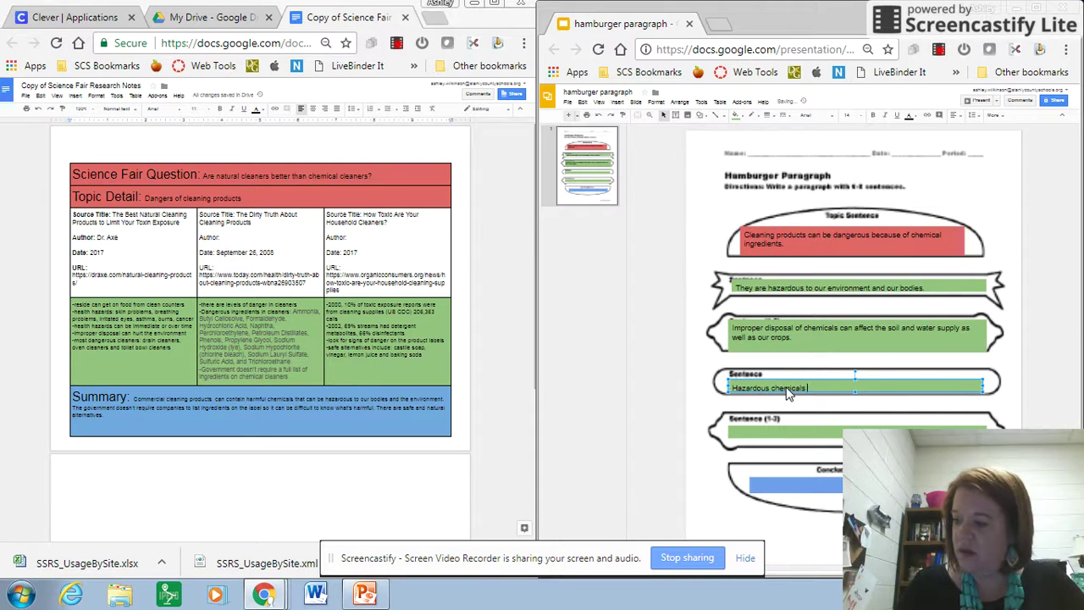
pyautogui.write(' can case many')
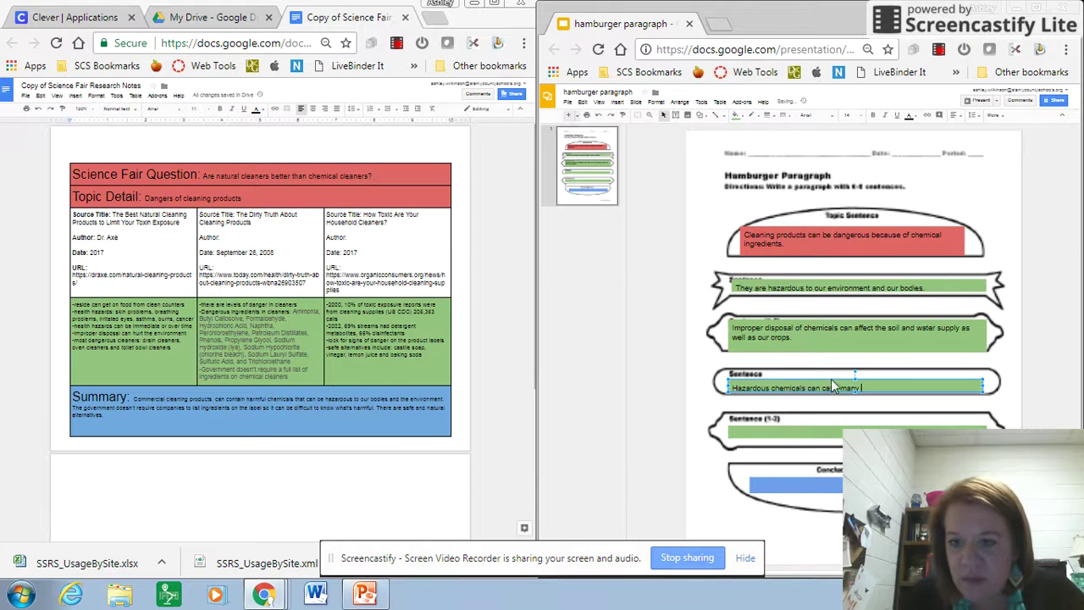
pyautogui.click(831, 388)
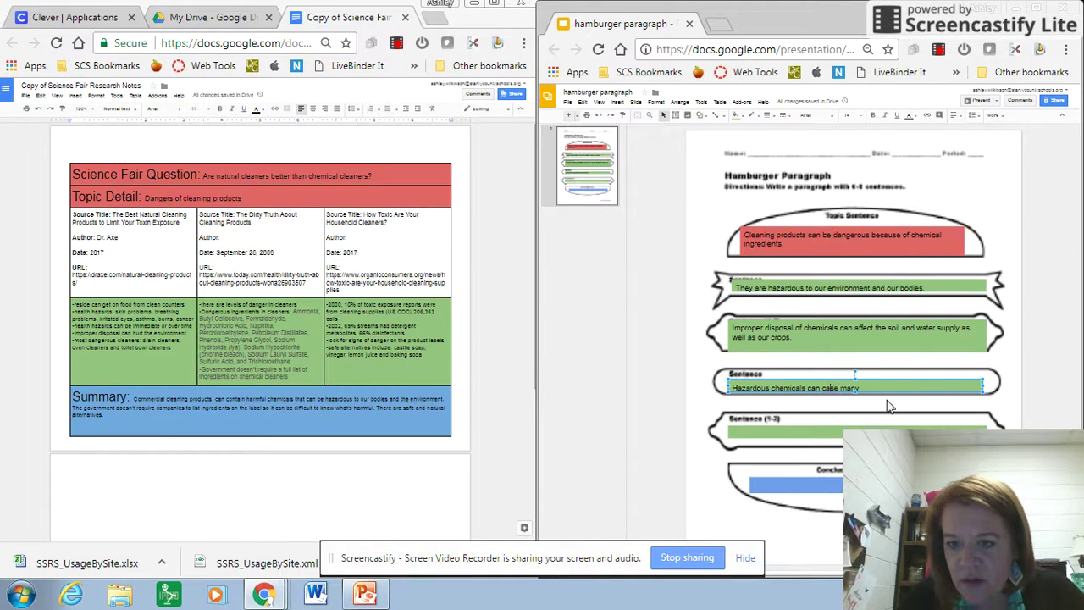
pyautogui.write('u')
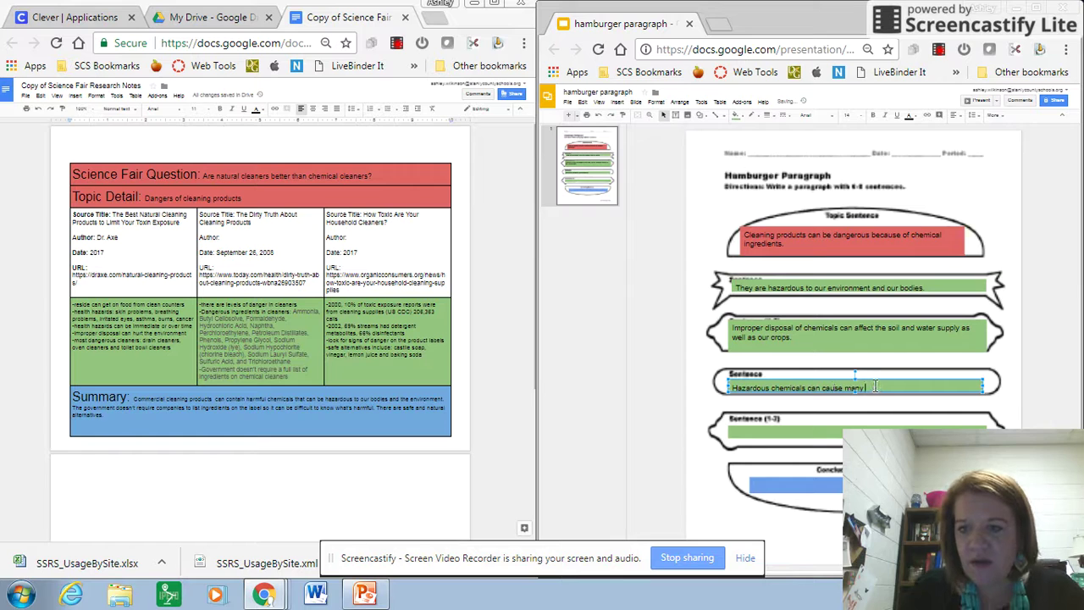
pyautogui.click(876, 386)
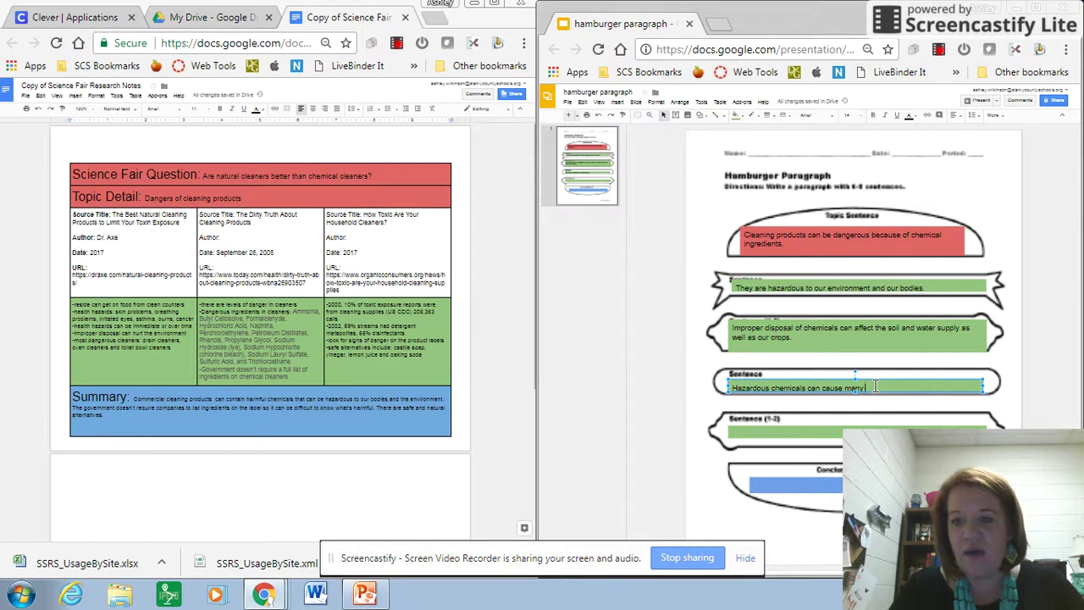
pyautogui.write('health')
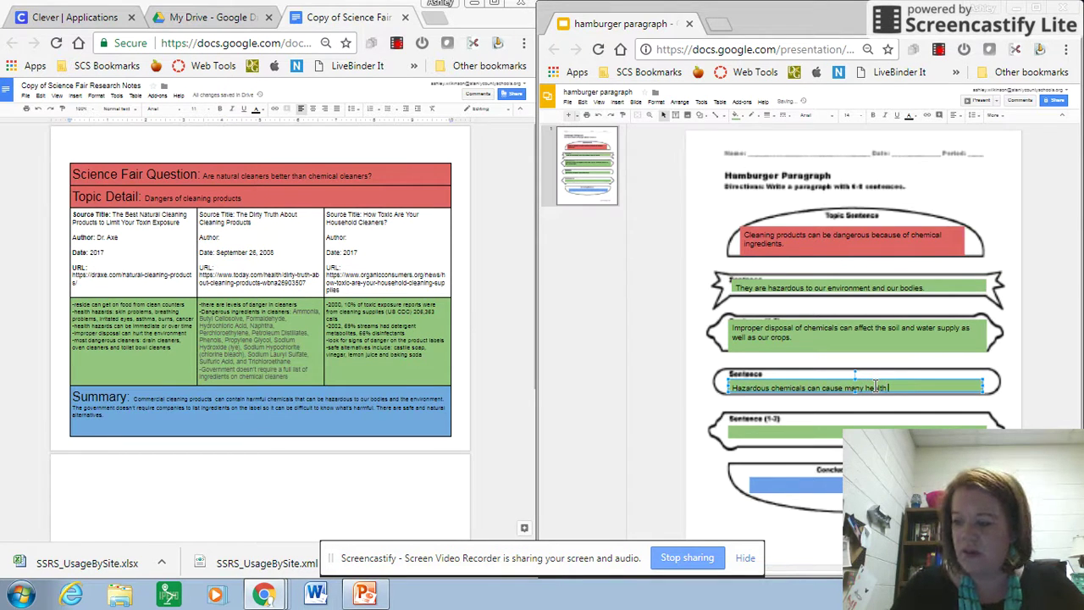
pyautogui.write(' problems ')
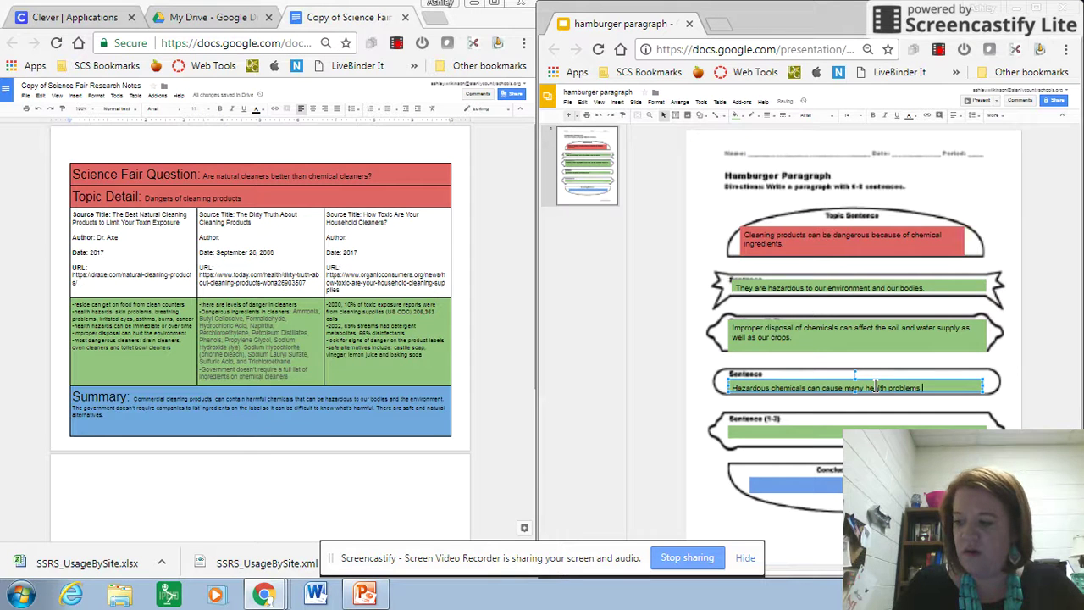
pyautogui.write('including cand')
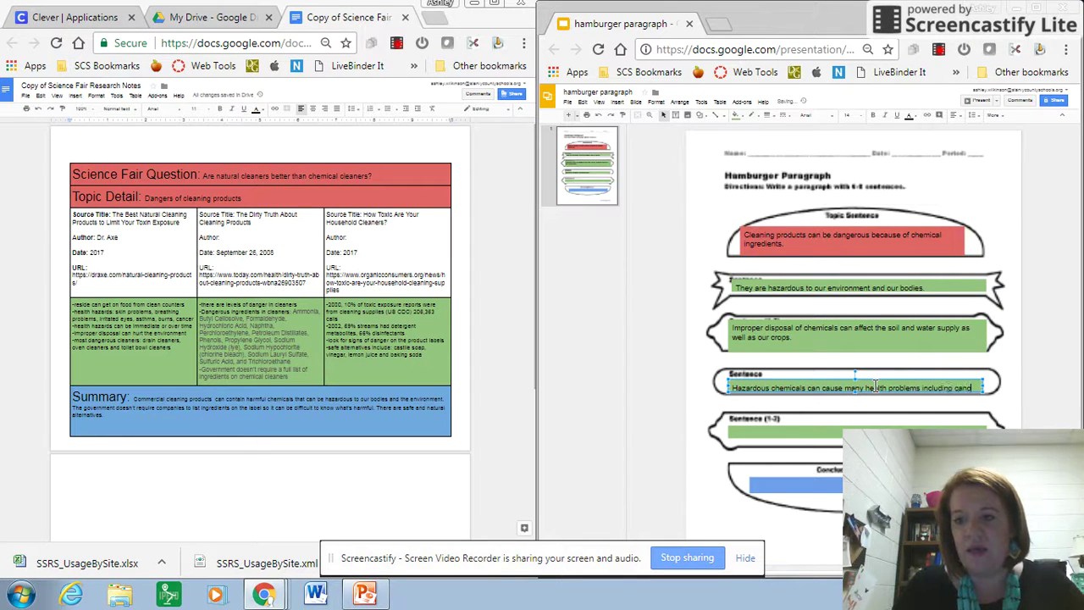
pyautogui.press('BackSpace')
pyautogui.write('cer.')
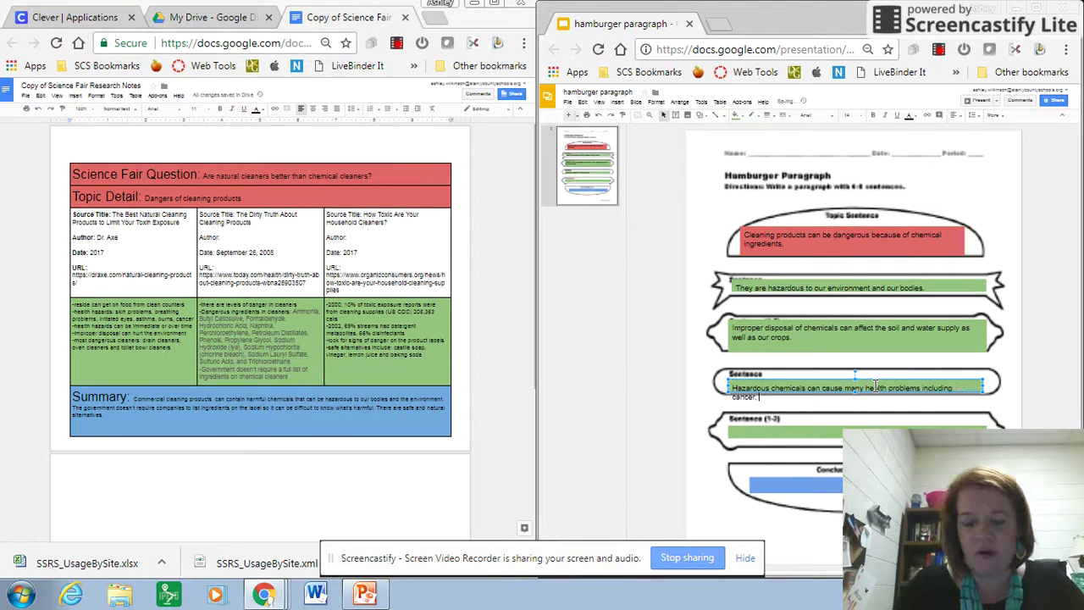
pyautogui.press('BackSpace')
pyautogui.write(', burns')
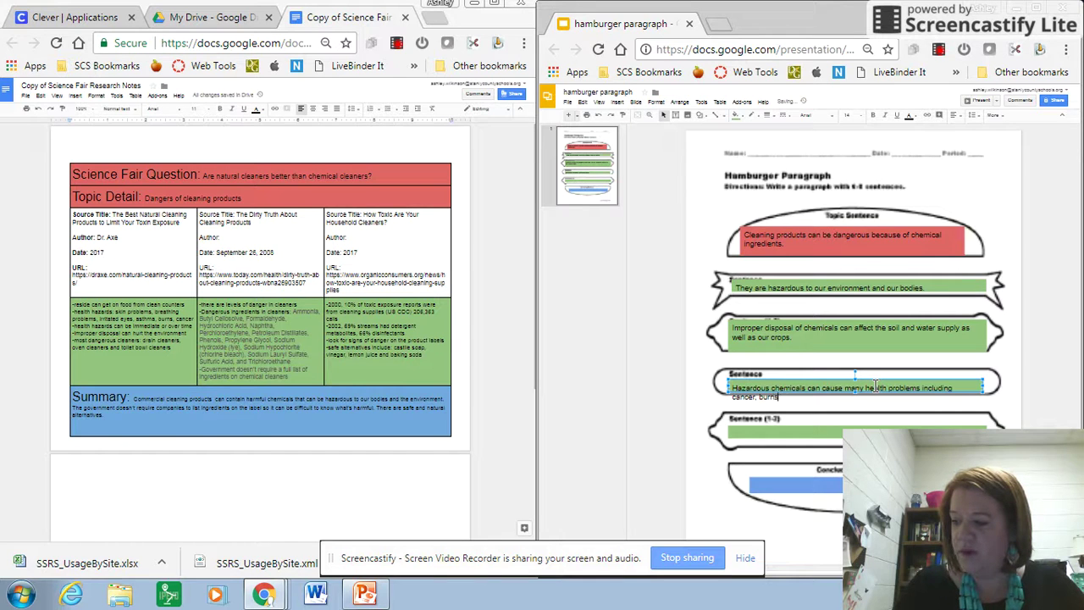
pyautogui.write(' and irr')
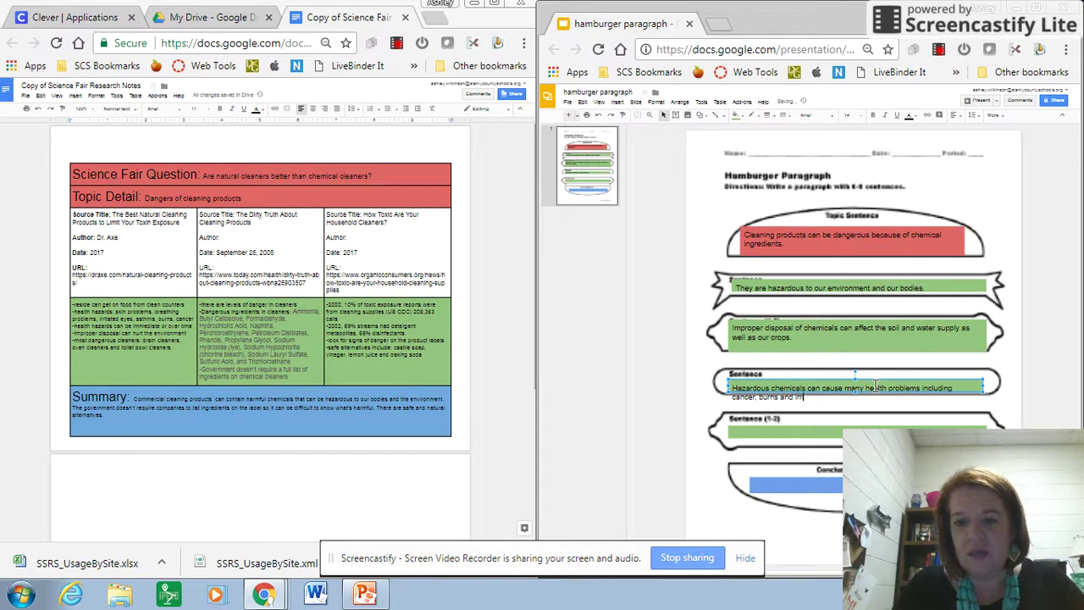
pyautogui.write('itations.')
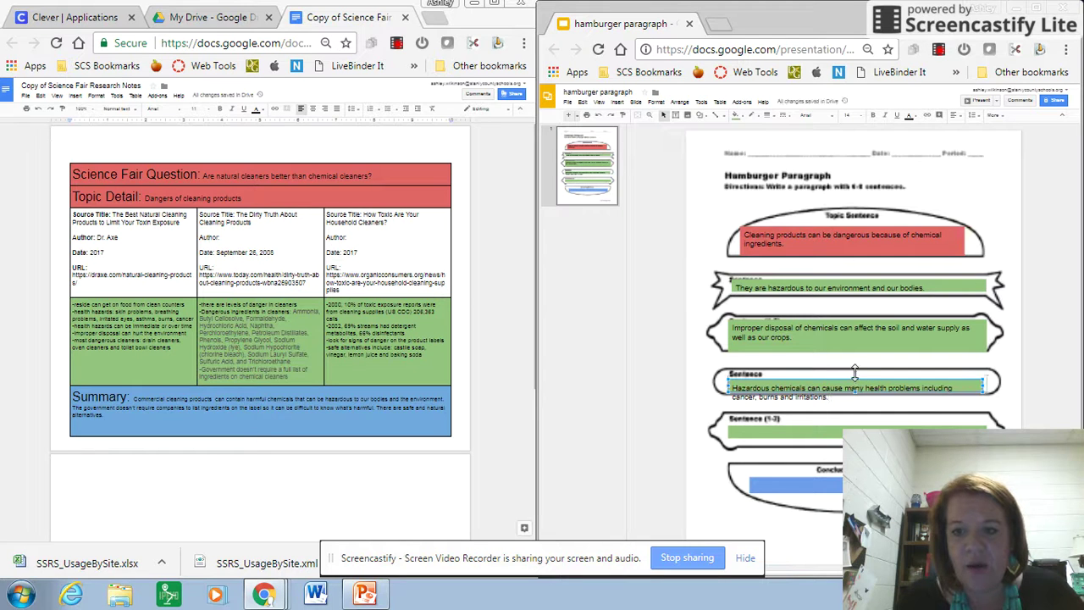
pyautogui.moveTo(855, 372); pyautogui.dragTo(855, 364)
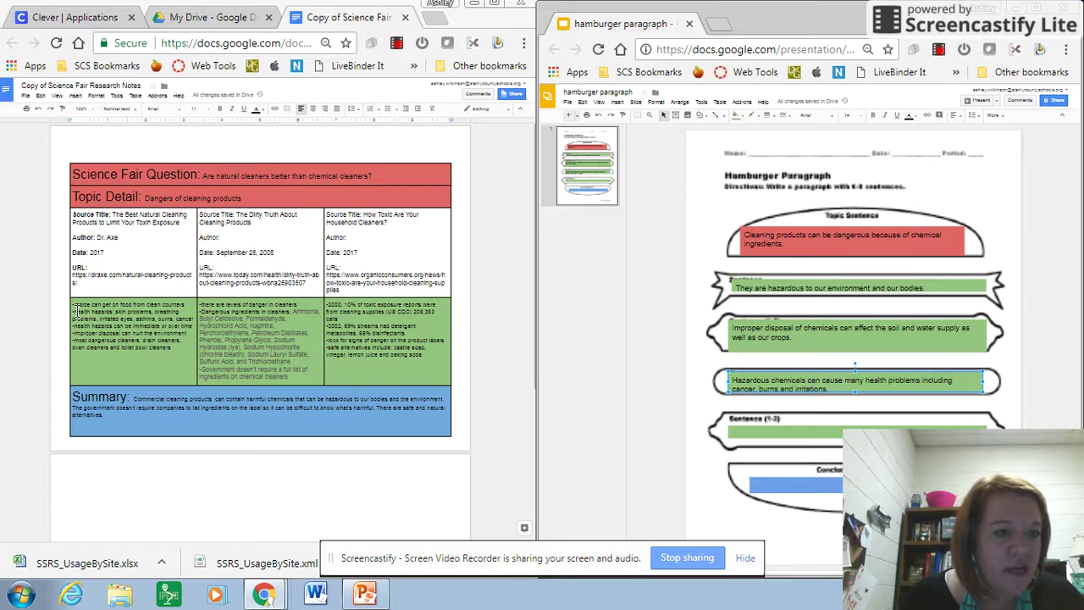
# - Add 'These issues can occur immediately or over time.' and make the box tall enough for three lines
pyautogui.moveTo(73, 310)
pyautogui.mouseDown()
pyautogui.moveTo(109, 322)
pyautogui.moveTo(202, 317)
pyautogui.moveTo(149, 343)
pyautogui.moveTo(180, 318)
pyautogui.moveTo(135, 320)
pyautogui.moveTo(145, 320)
pyautogui.mouseUp()
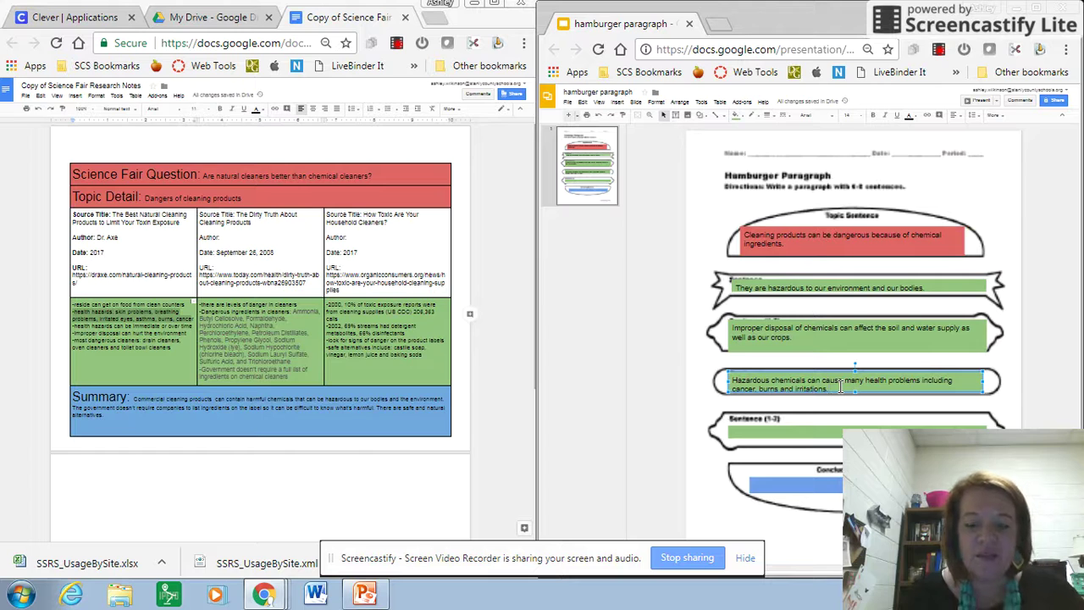
pyautogui.write('These')
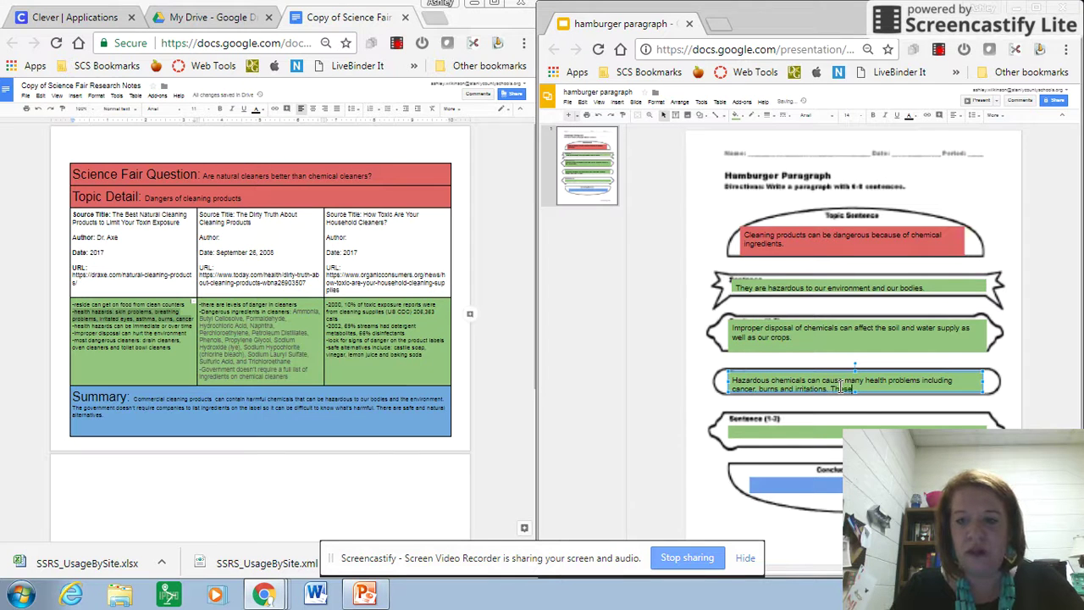
pyautogui.write(' issues can')
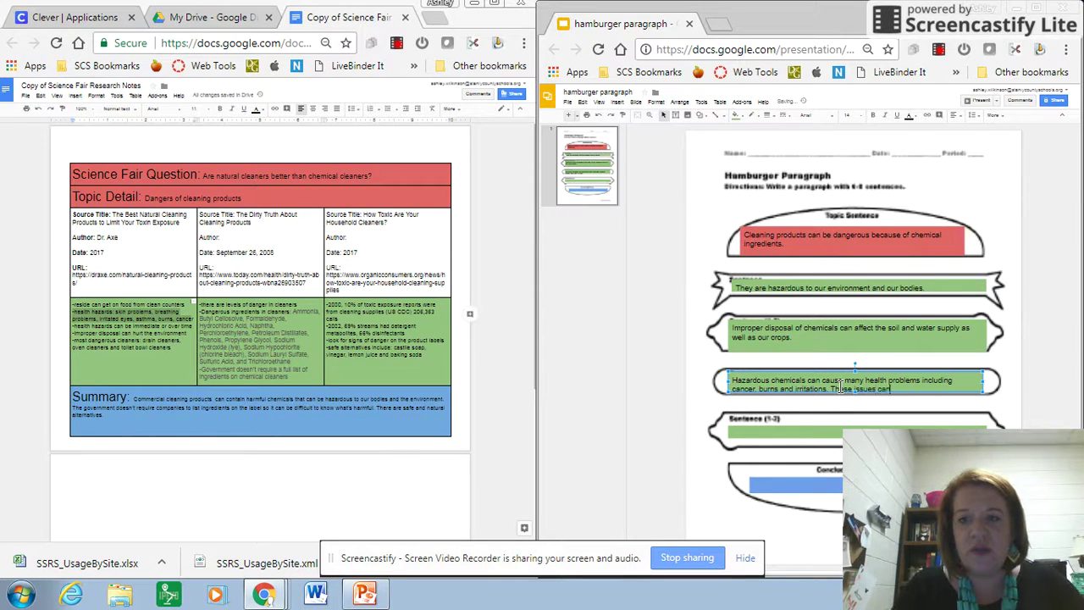
pyautogui.write(' occur')
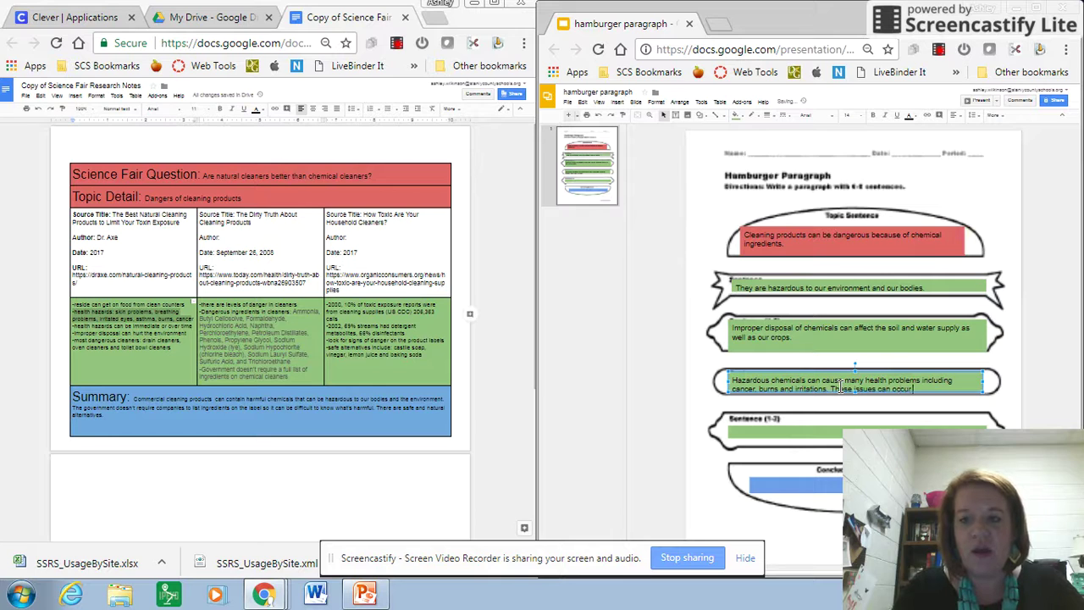
pyautogui.write(' immediately')
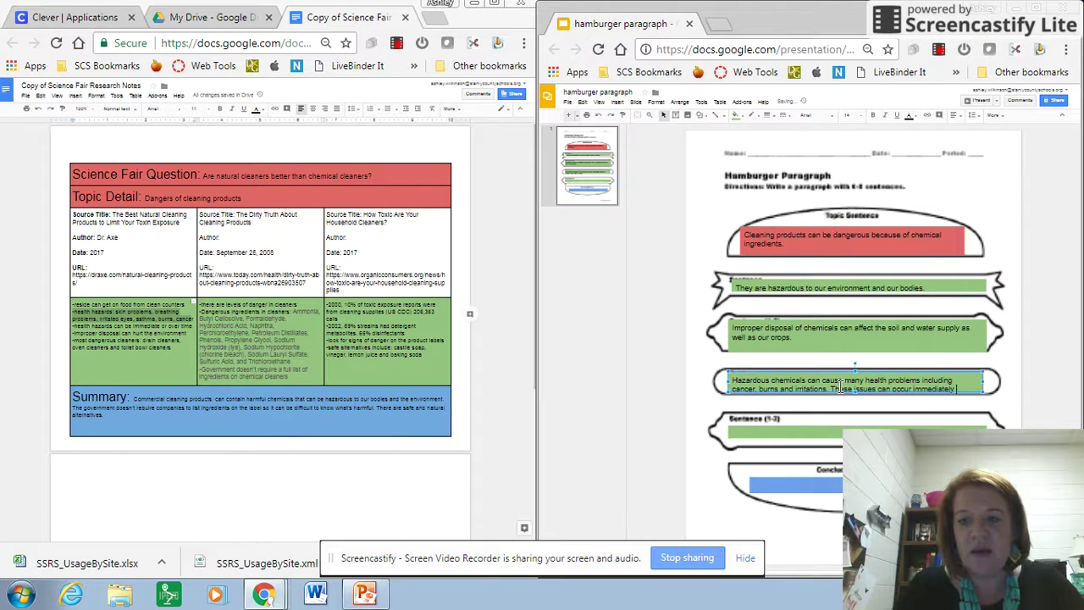
pyautogui.write(' or over time.')
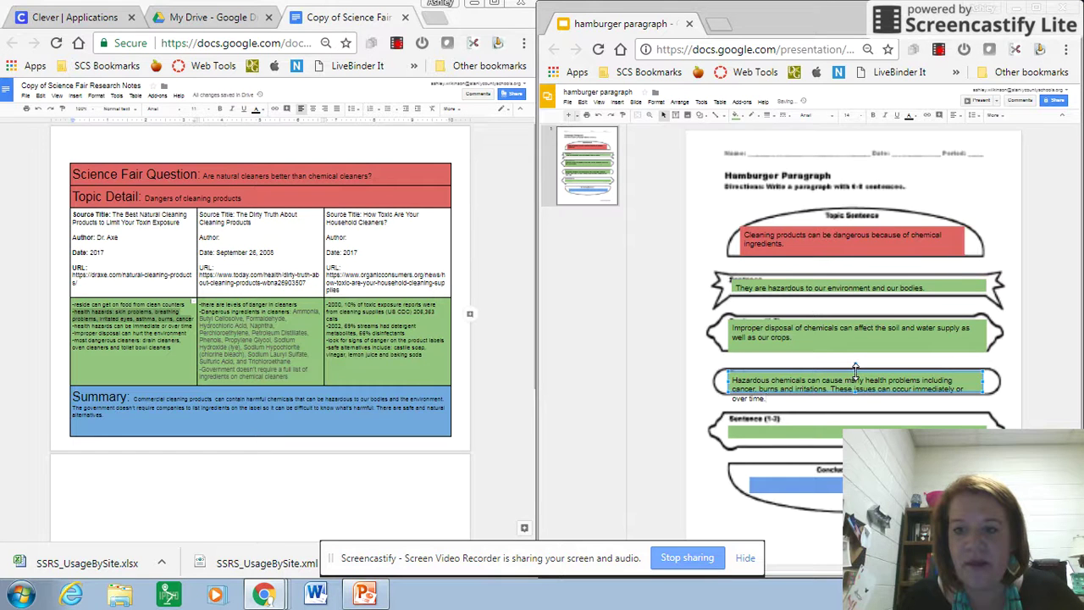
pyautogui.moveTo(855, 366); pyautogui.dragTo(855, 361)
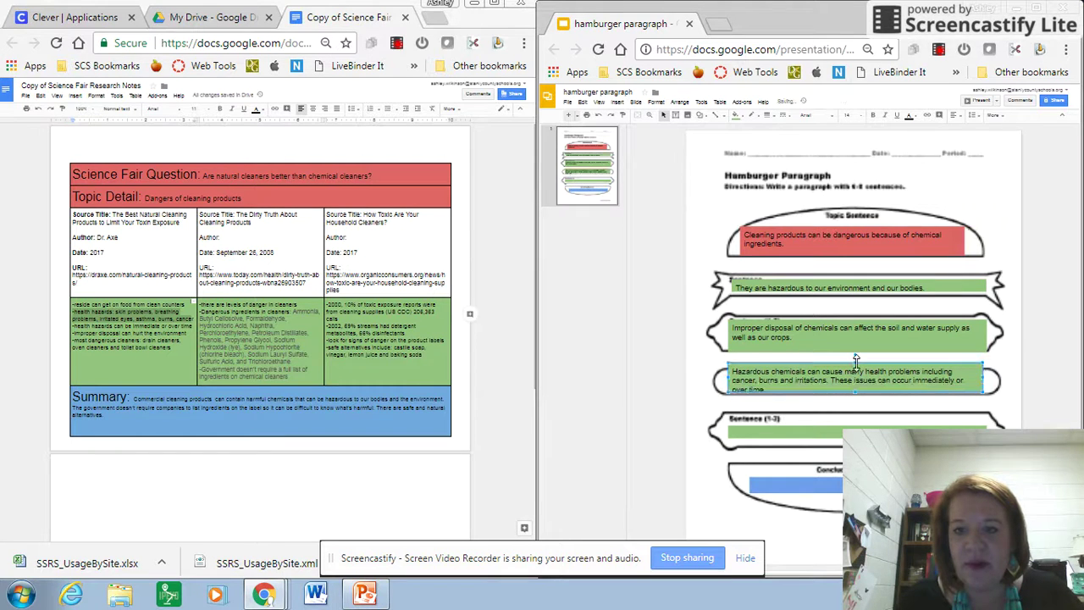
pyautogui.click(693, 410)
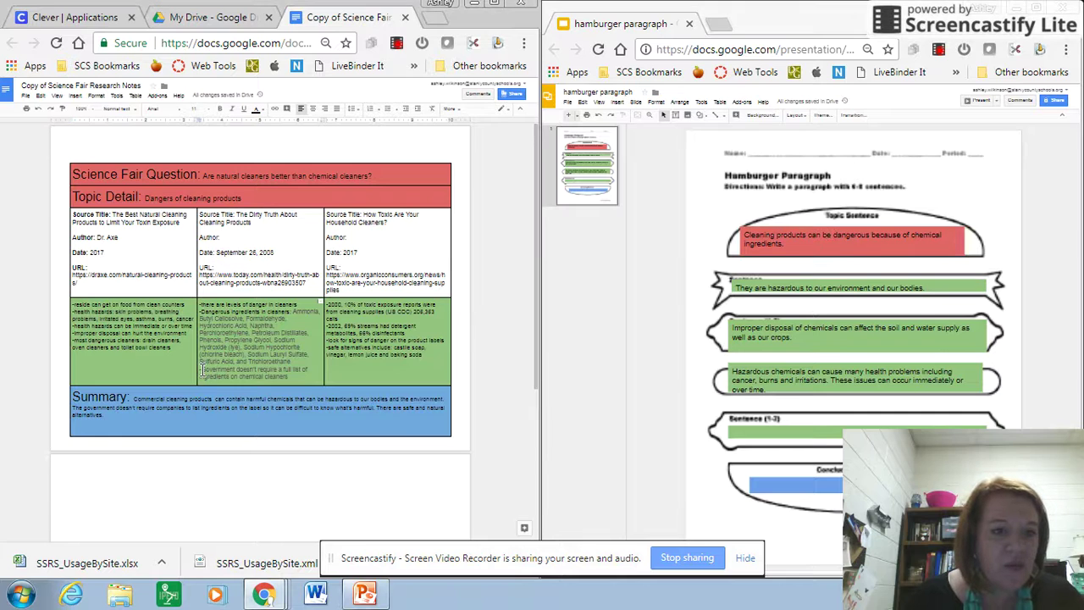
# - Write 'Unfortunately, the government…' on ingredient lists not being required, making it difficult to know, and nudge the box up
pyautogui.moveTo(204, 369)
pyautogui.mouseDown()
pyautogui.moveTo(286, 380)
pyautogui.moveTo(201, 370)
pyautogui.mouseUp()
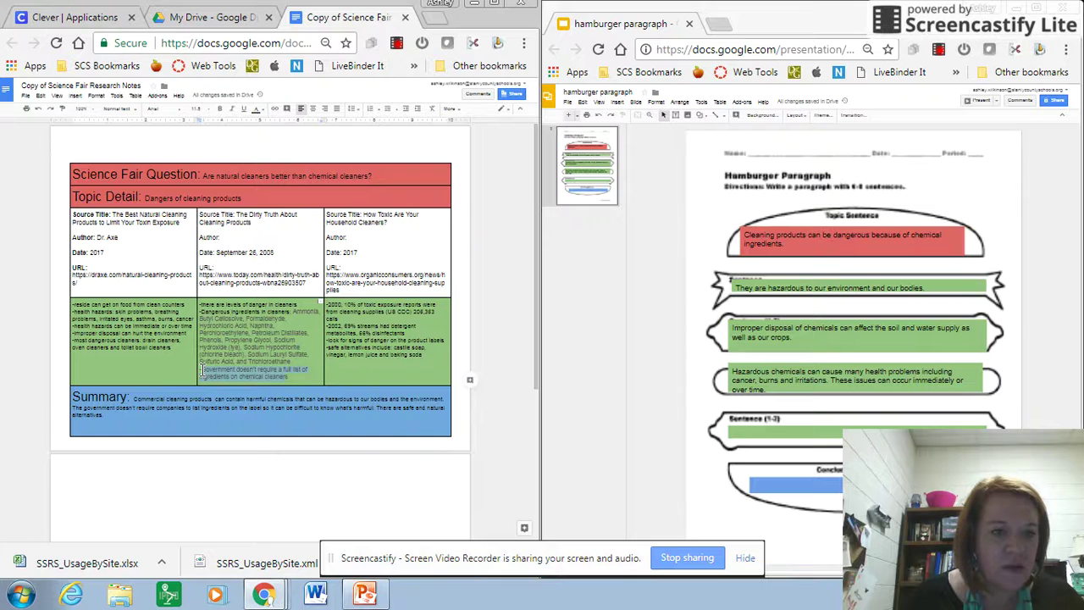
pyautogui.click(820, 432)
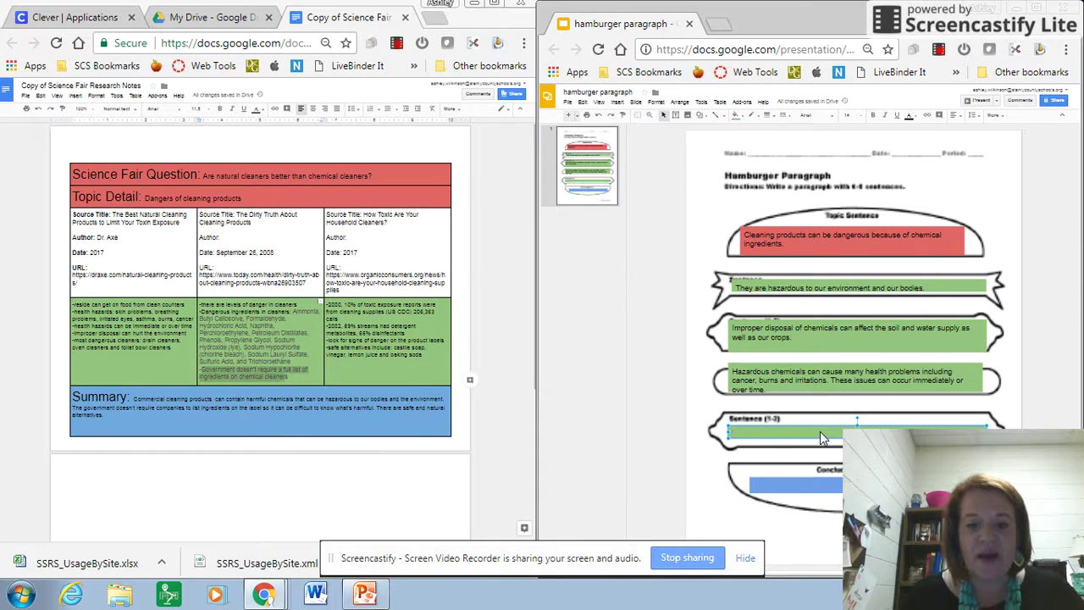
pyautogui.write('Un')
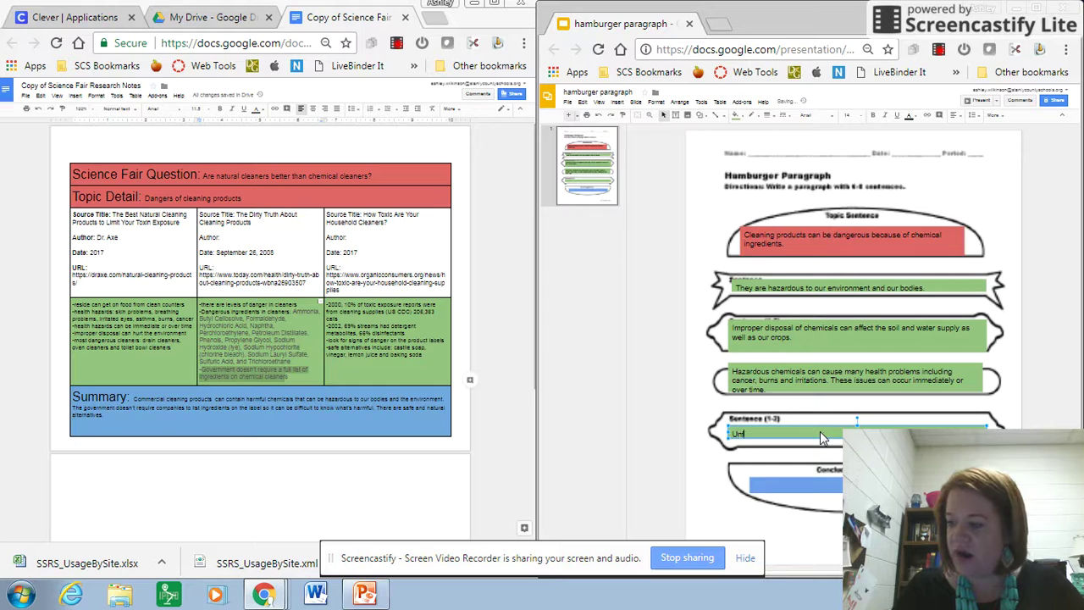
pyautogui.write('fortunately')
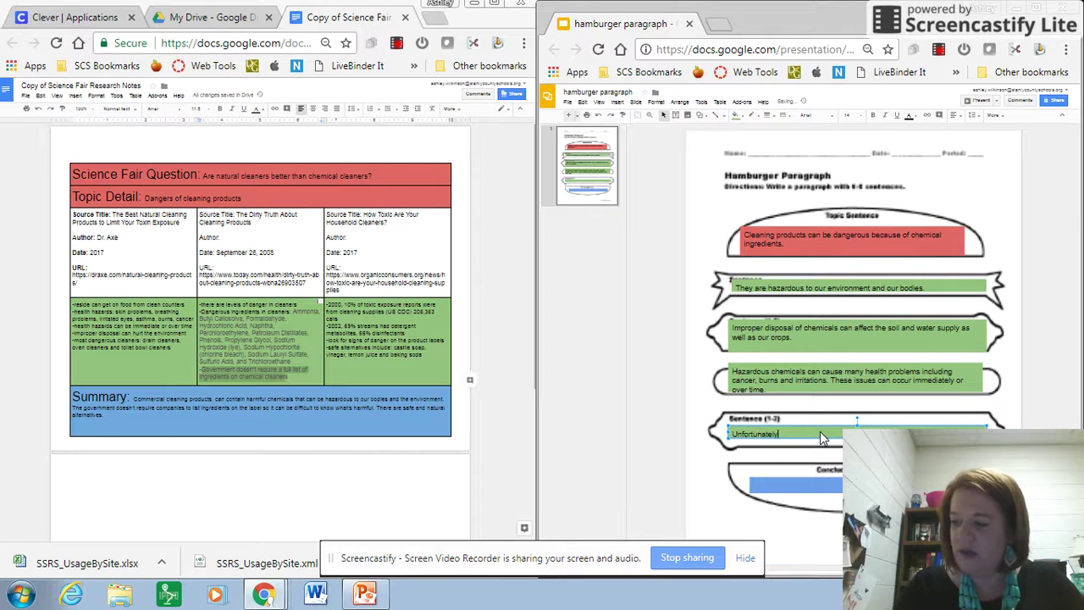
pyautogui.write(', the governmen')
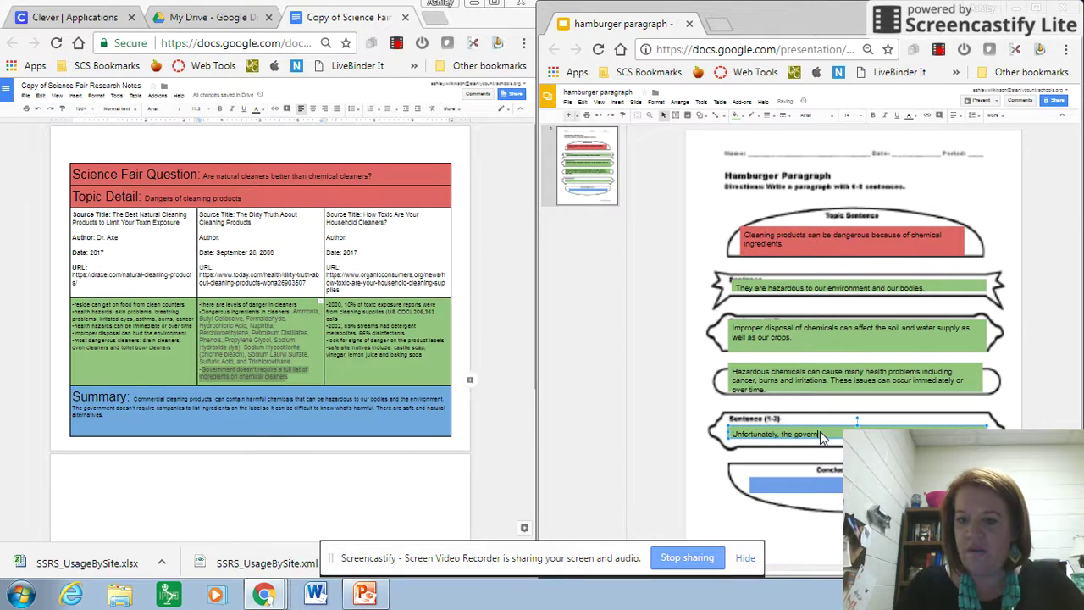
pyautogui.write('t d')
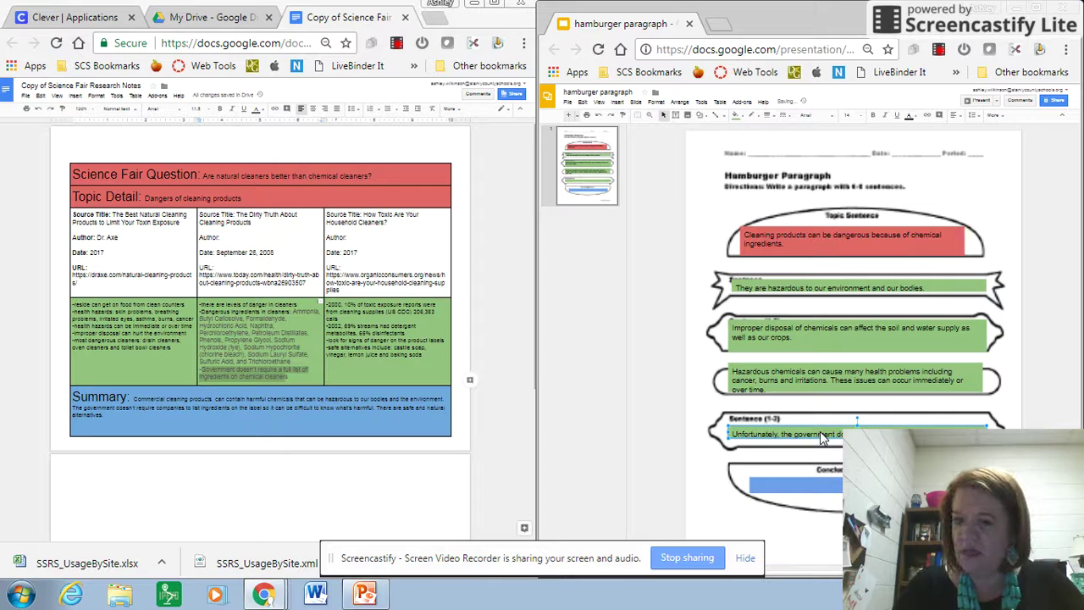
pyautogui.write('nts')
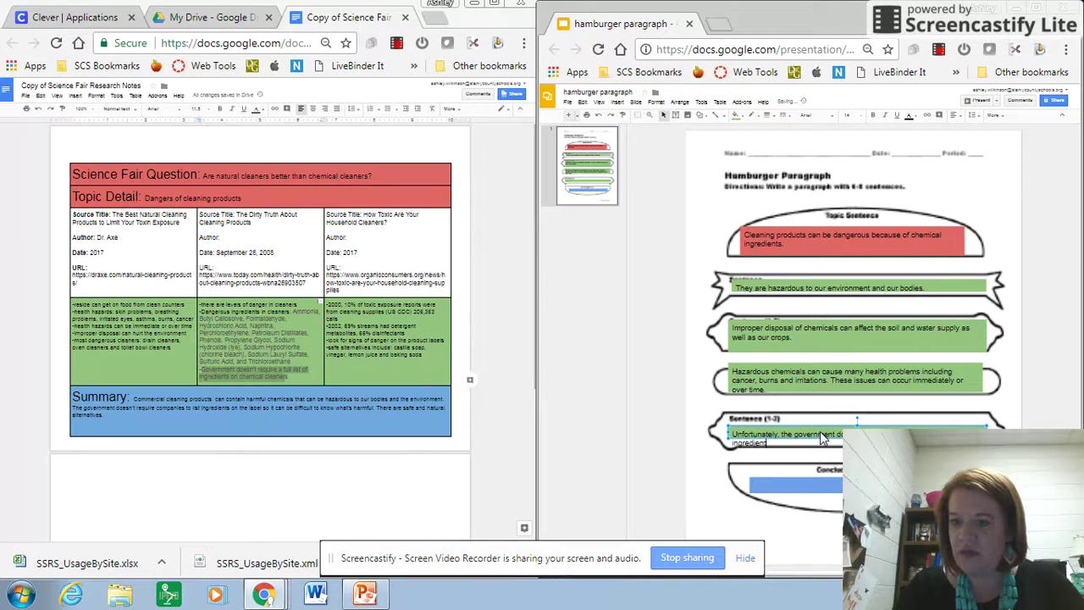
pyautogui.write(' mak')
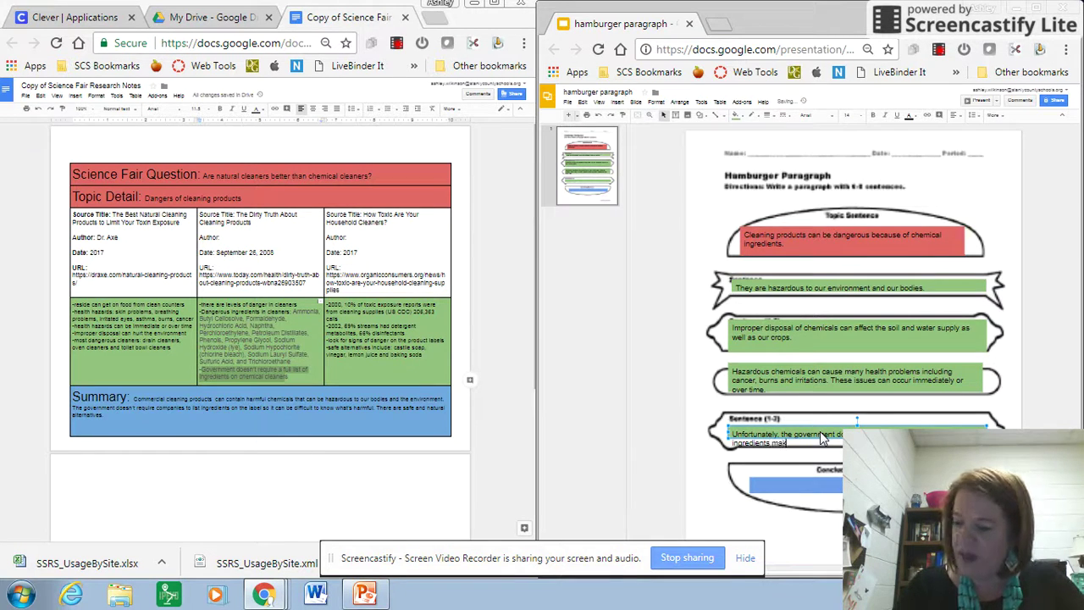
pyautogui.write('ing it ha')
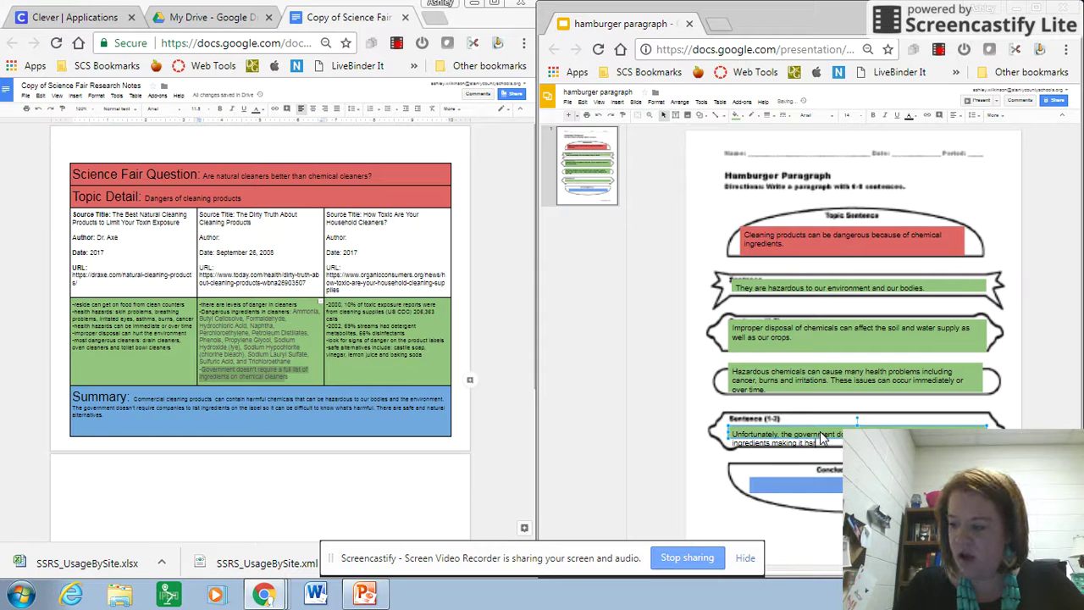
pyautogui.press('BackSpace')
pyautogui.press('BackSpace')
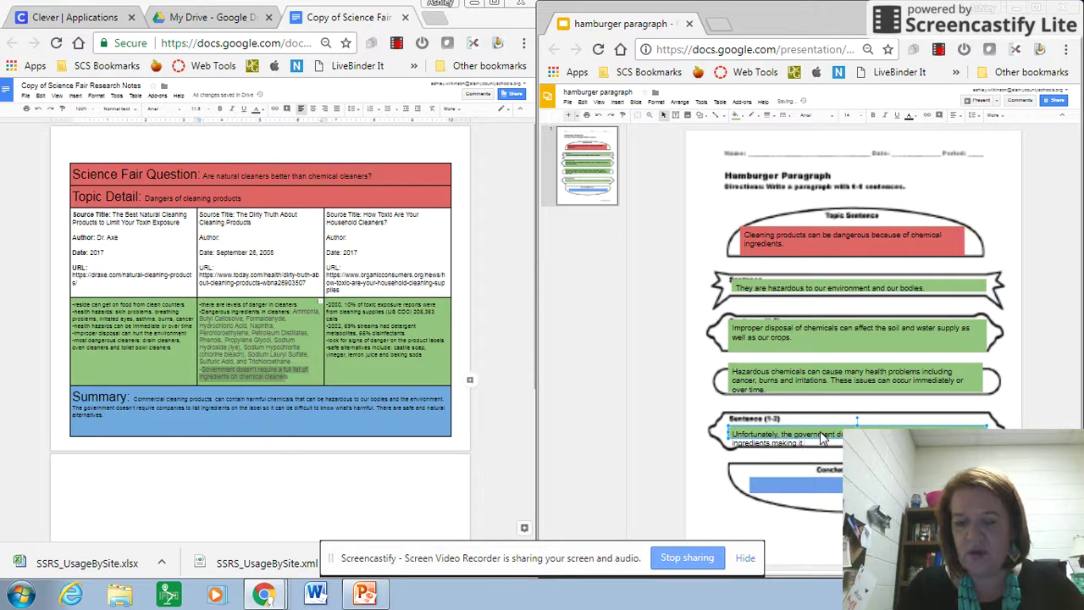
pyautogui.write('diffic')
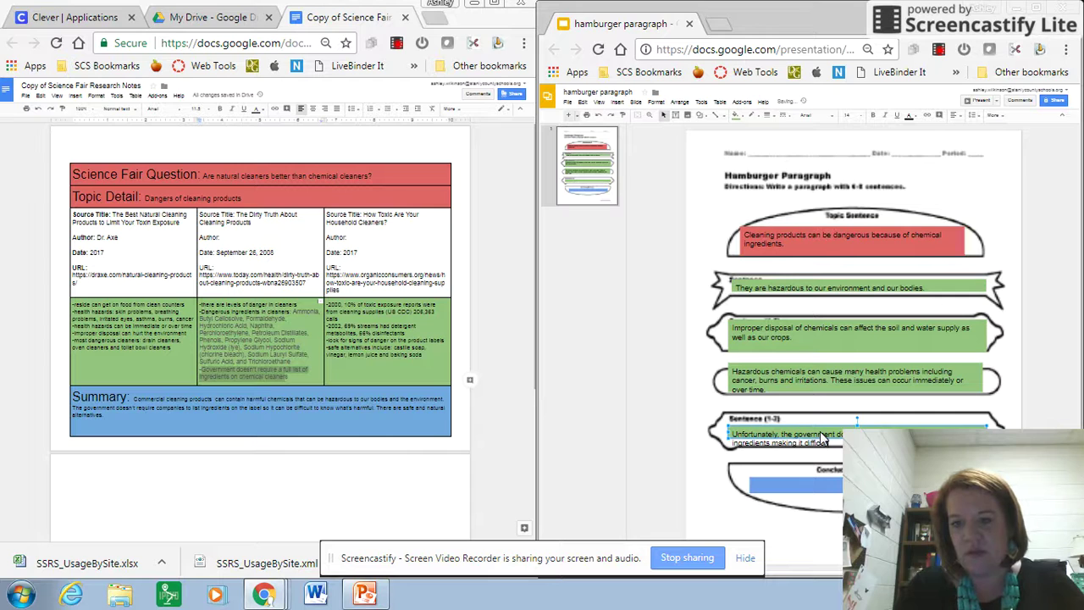
pyautogui.write('ult to k')
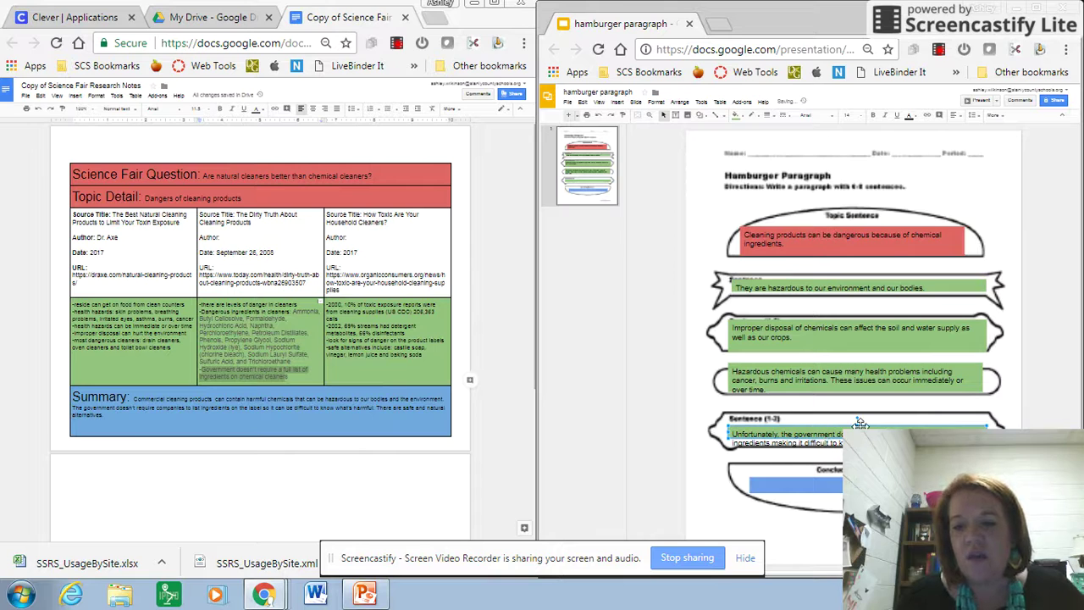
pyautogui.moveTo(857, 421); pyautogui.dragTo(857, 412)
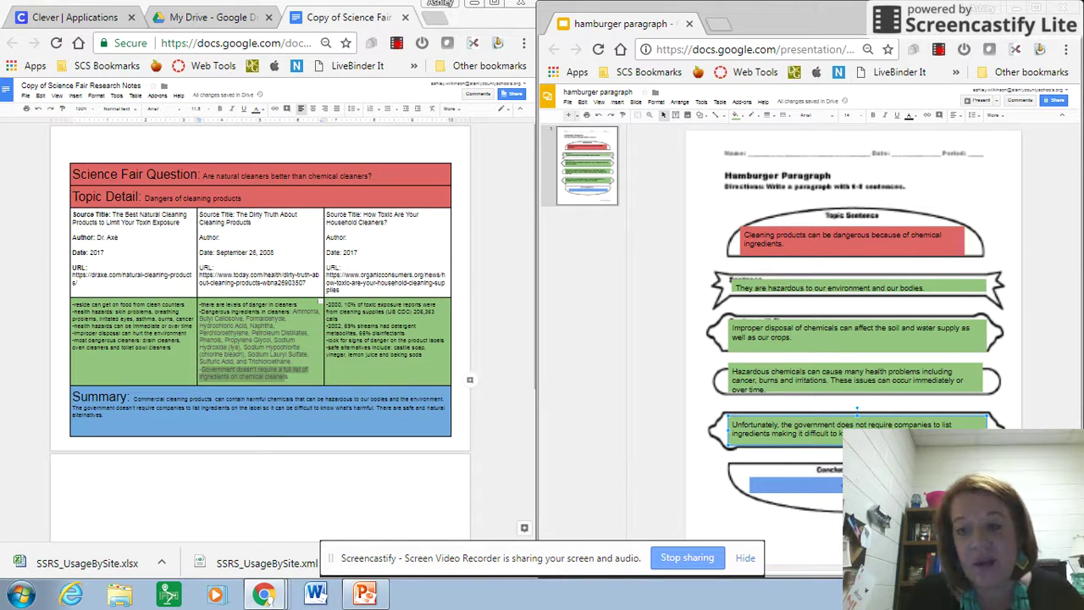
pyautogui.click(762, 485)
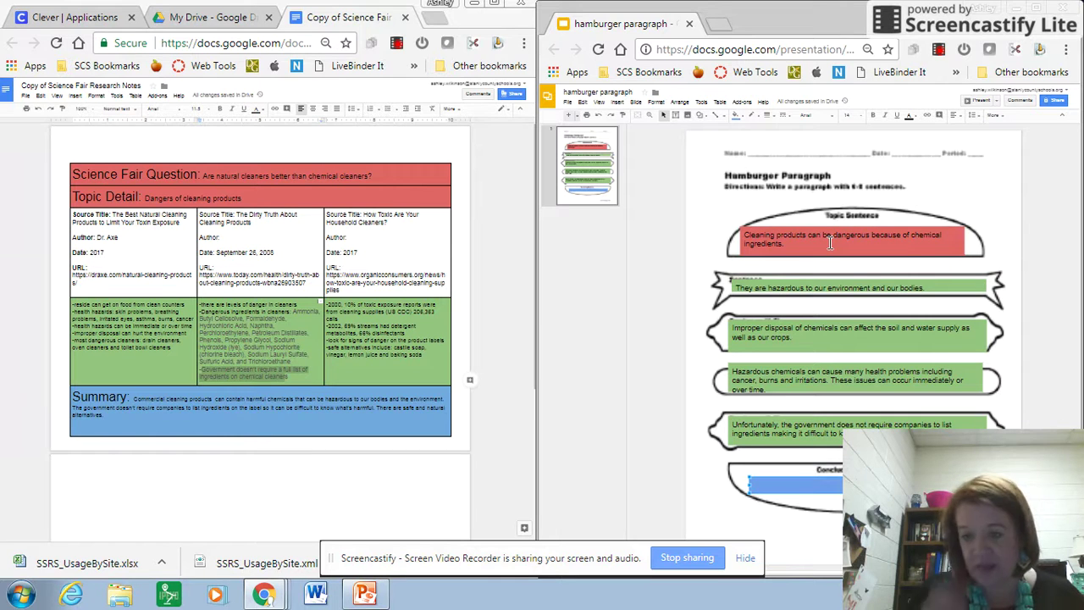
# - Type the conclusion 'As a result, people are…' about the dangerous chemicals, then nudge and enlarge its box
pyautogui.click(817, 485)
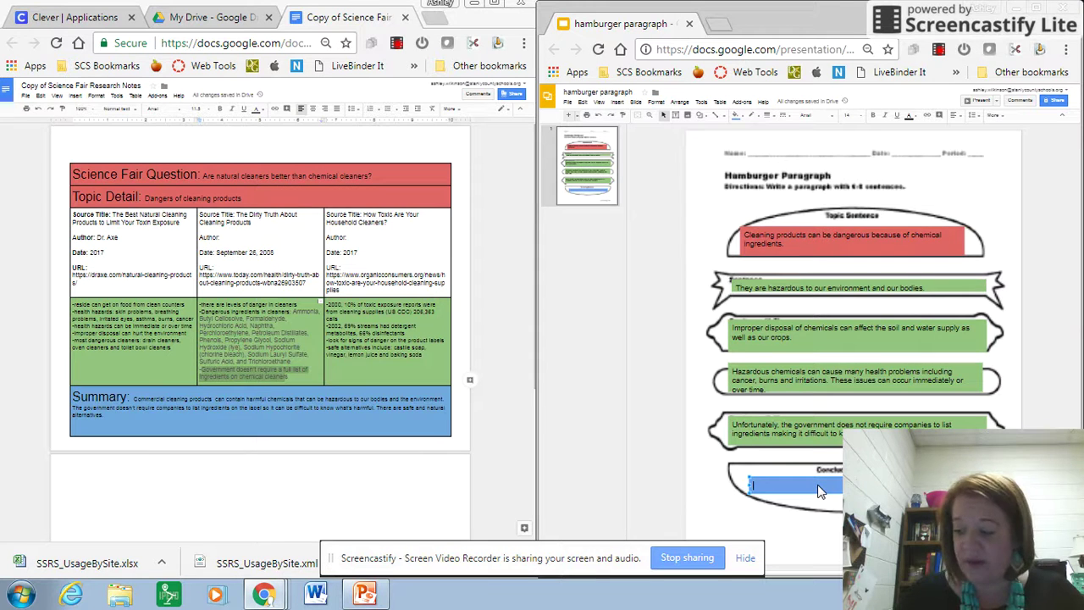
pyautogui.write('As')
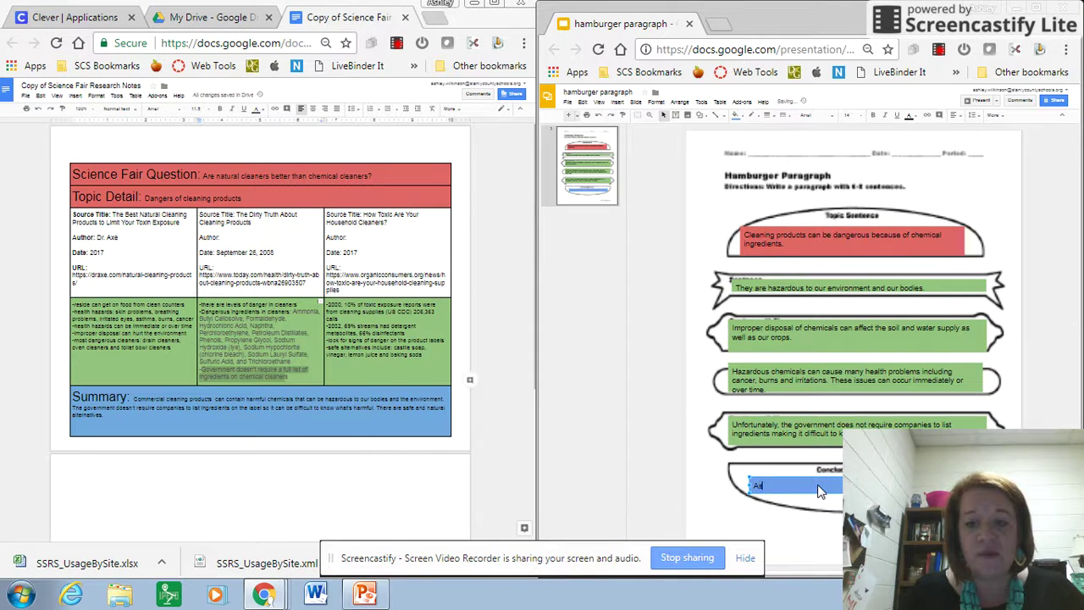
pyautogui.write(' a re')
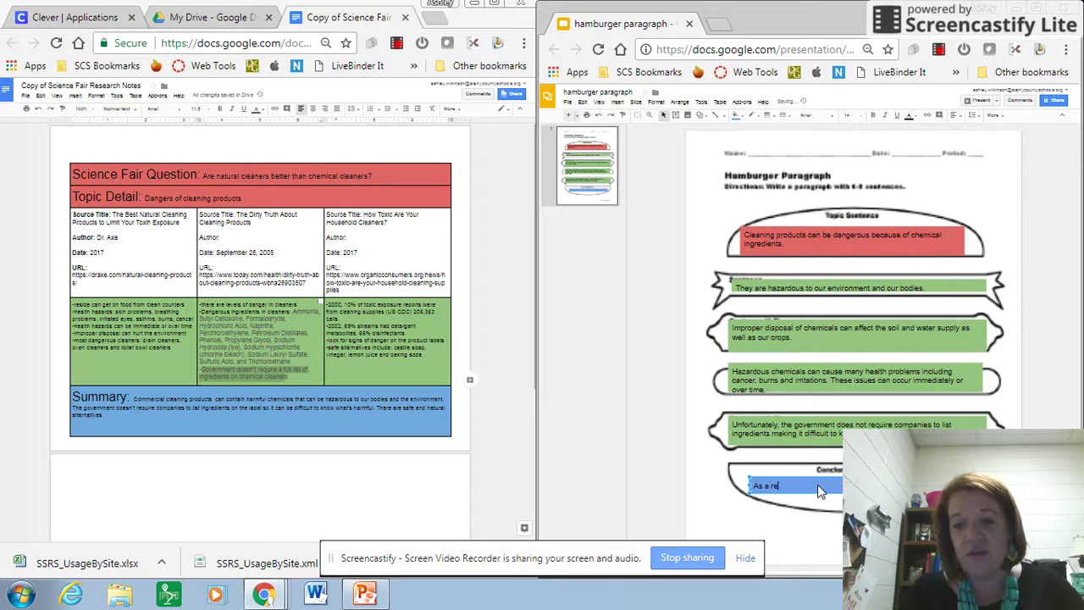
pyautogui.write('sult, ')
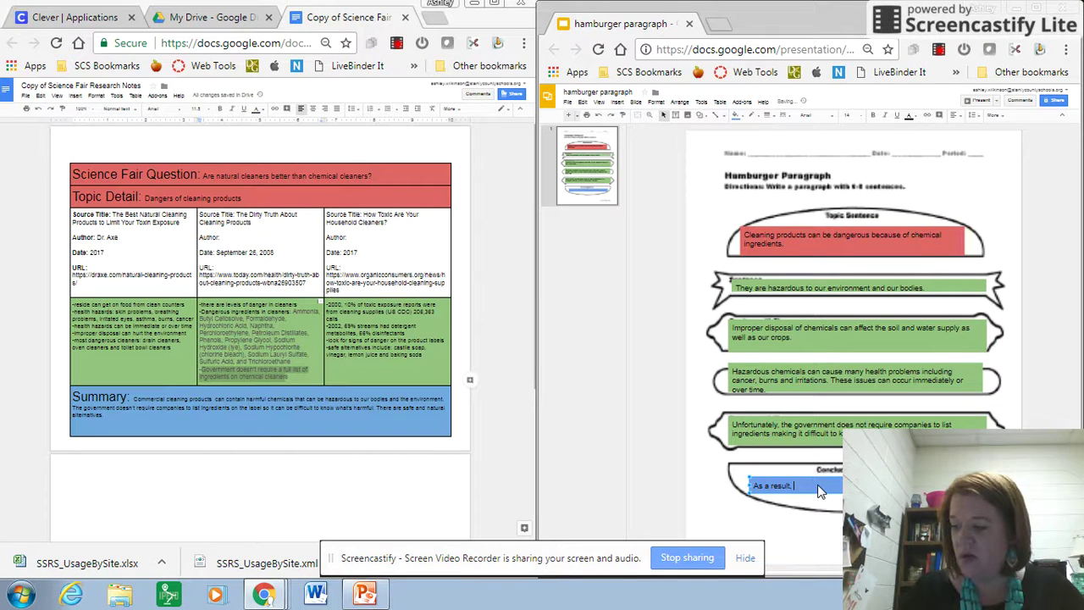
pyautogui.write('people are tur')
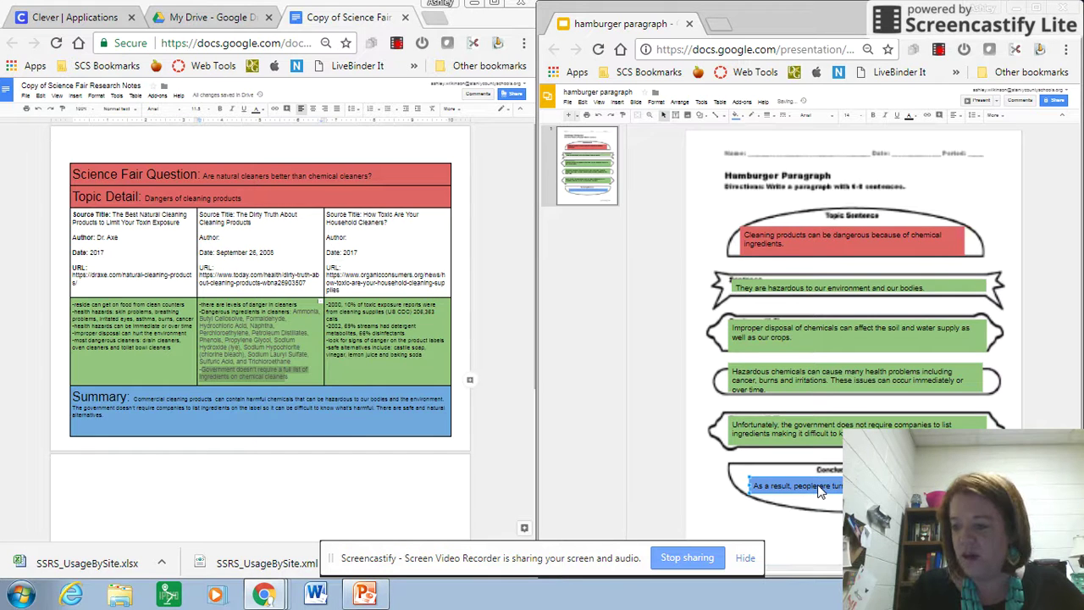
pyautogui.write('the dang')
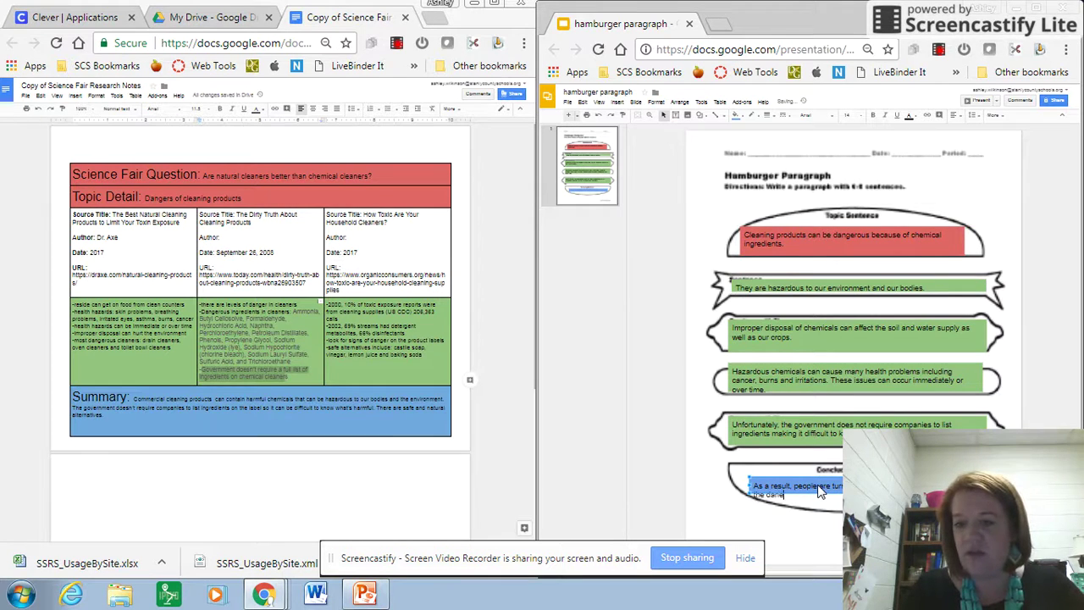
pyautogui.write('erou')
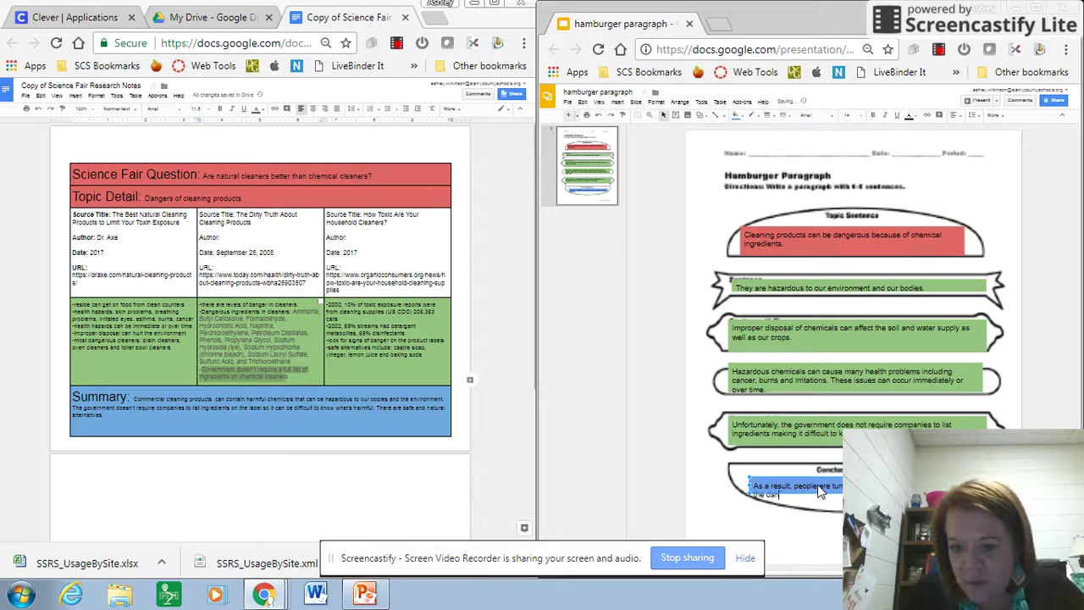
pyautogui.write('s')
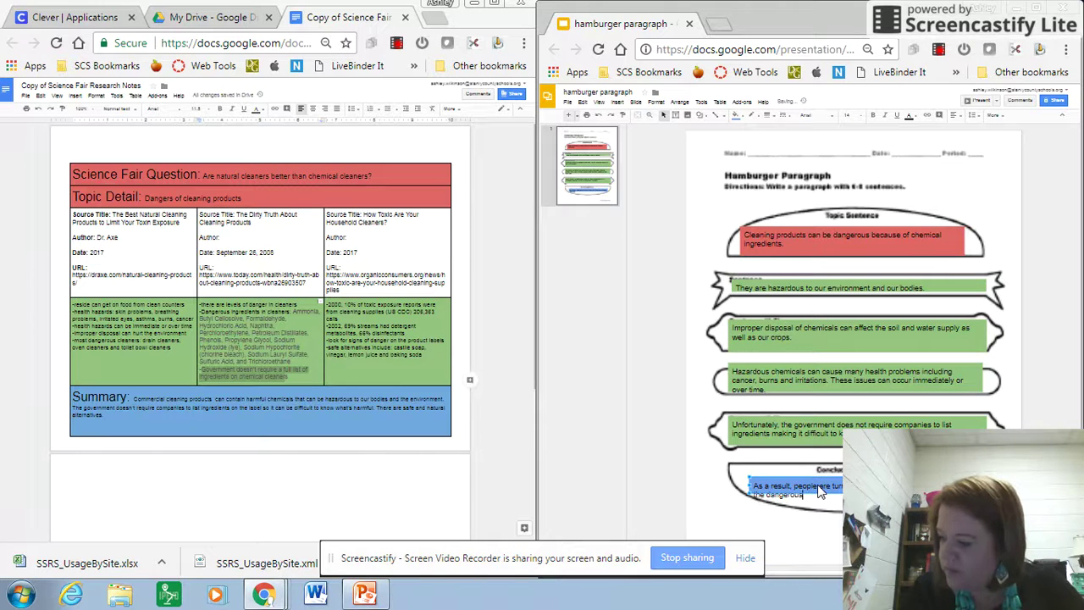
pyautogui.write(' chemical')
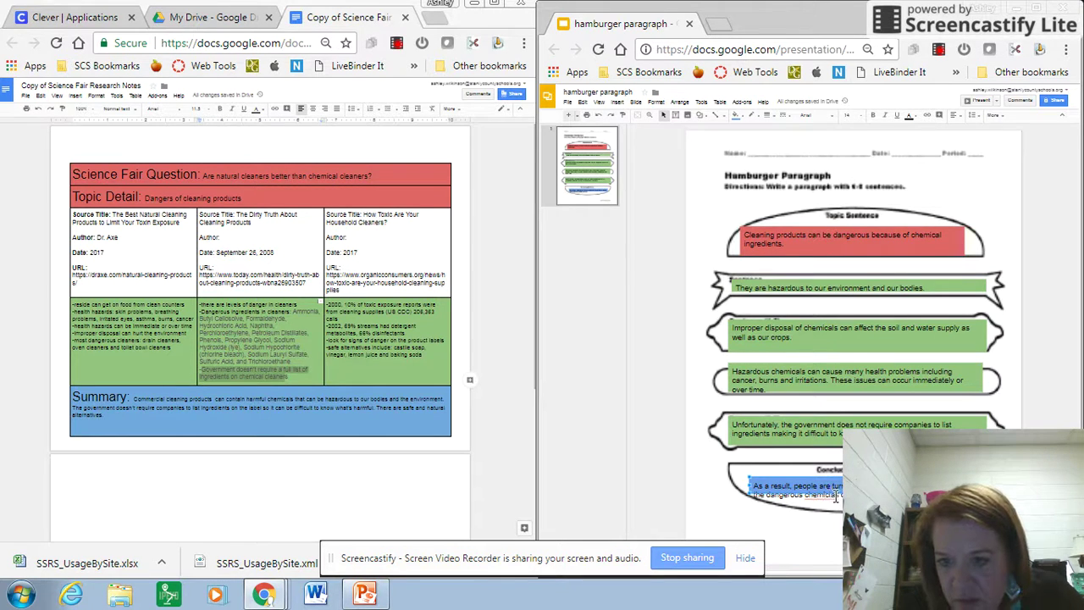
pyautogui.write('c')
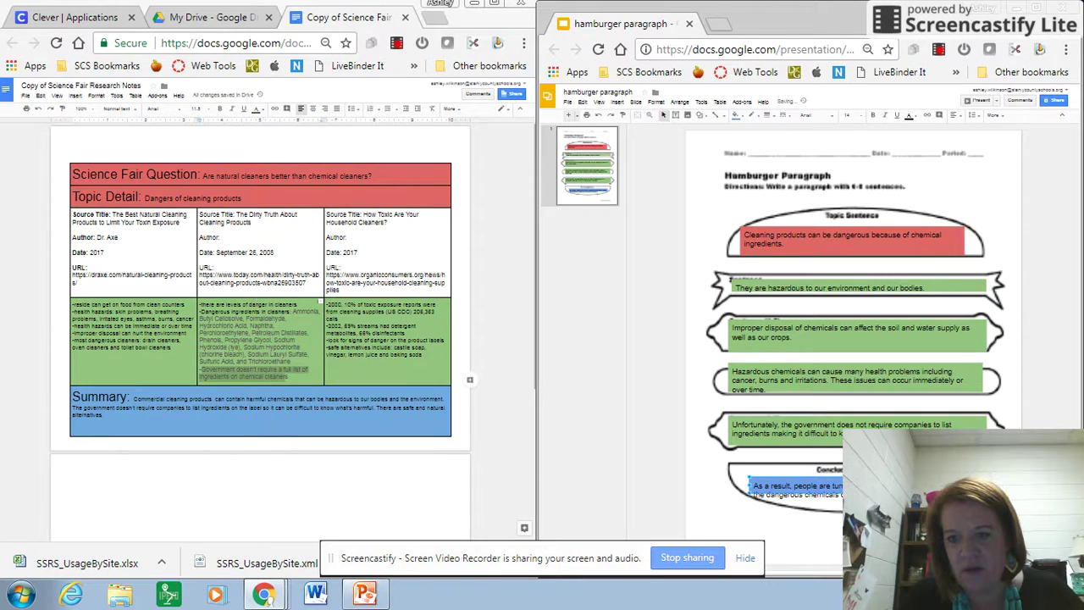
pyautogui.press('Up')
pyautogui.press('Up')
pyautogui.press('Up')
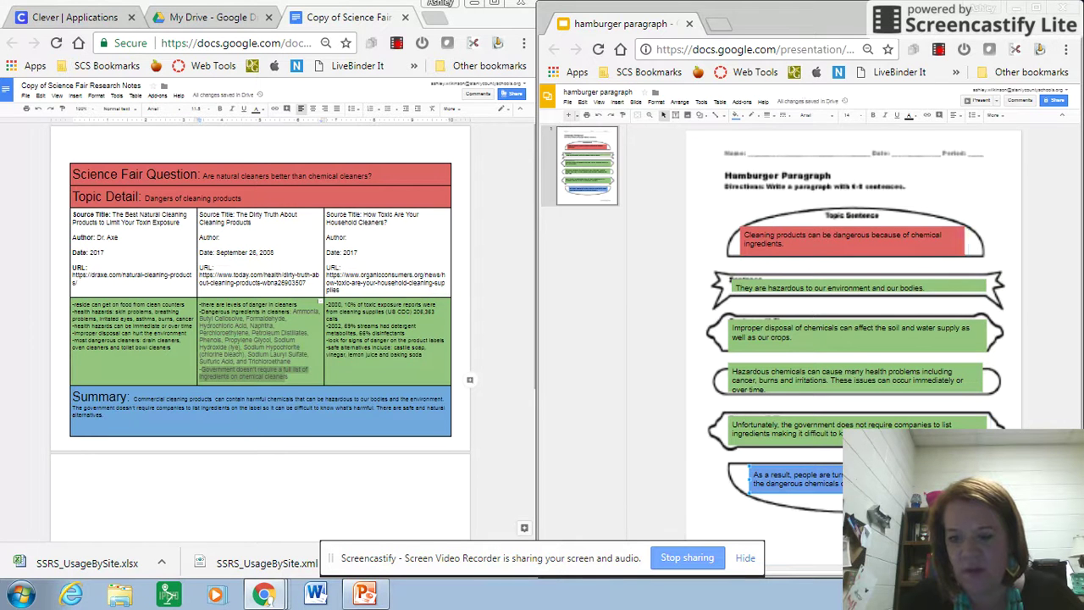
pyautogui.press('Return')
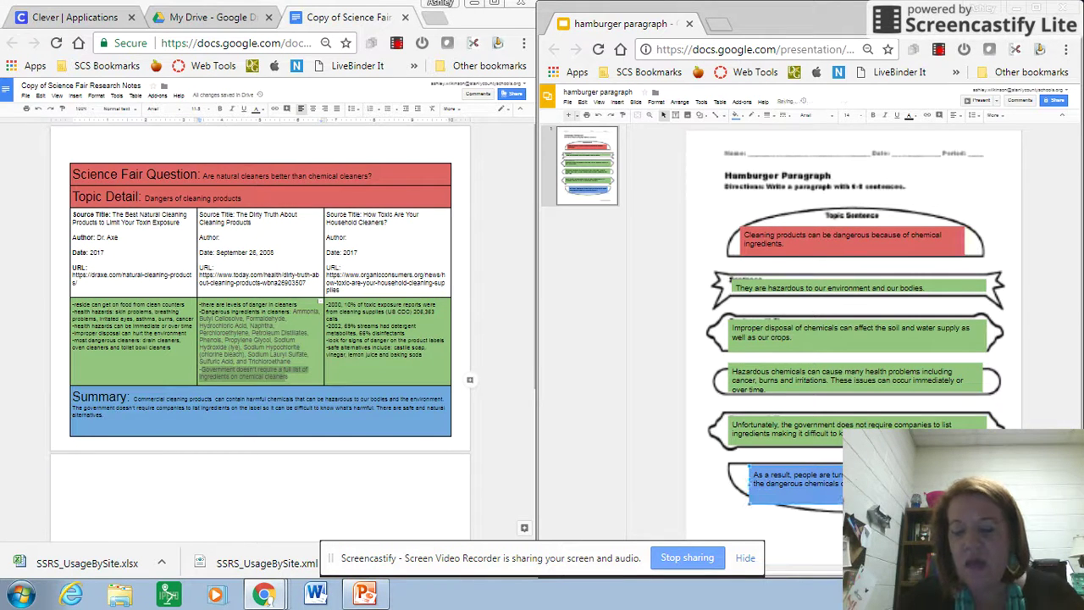
pyautogui.press('Escape')
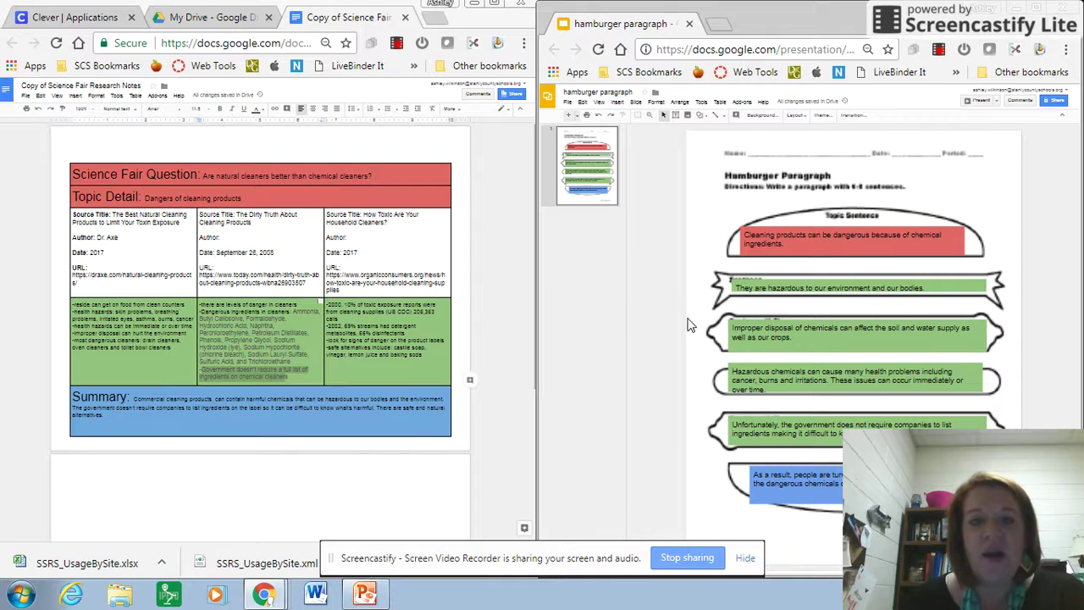